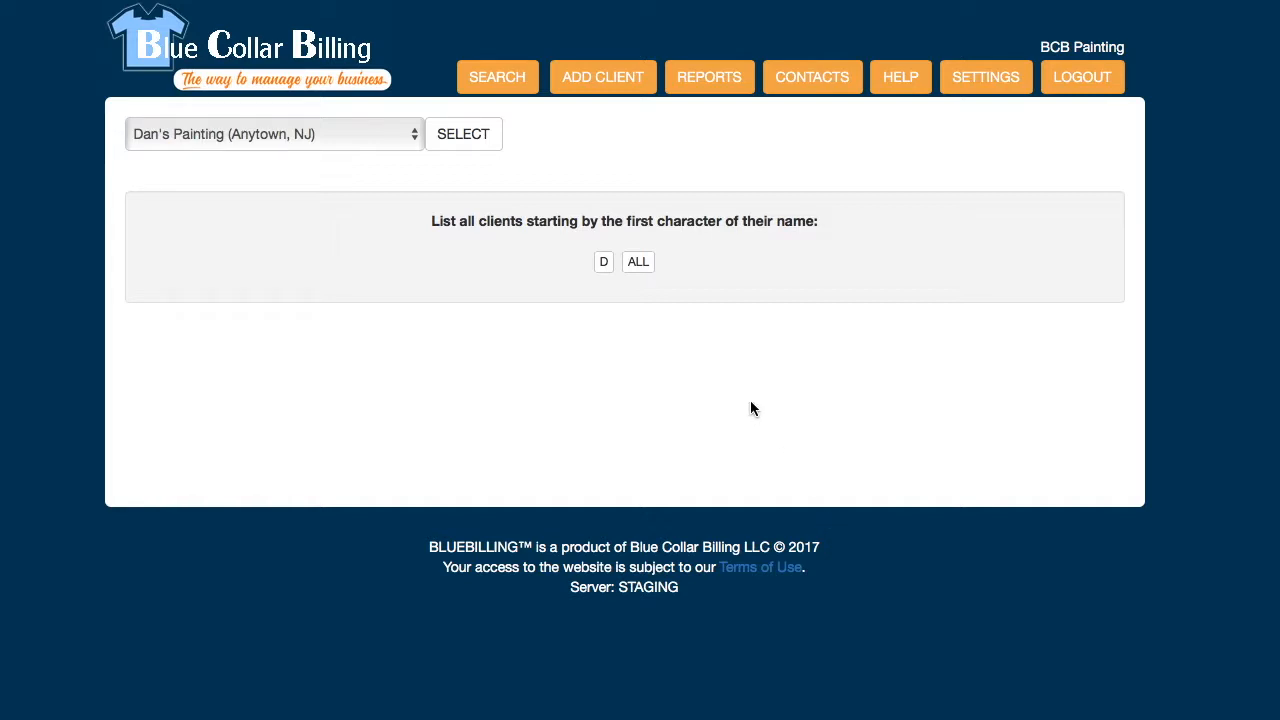
# Open the Client Category entries for editing in the dropdown menu settings and check the status options of Residential.
pyautogui.click(988, 80)
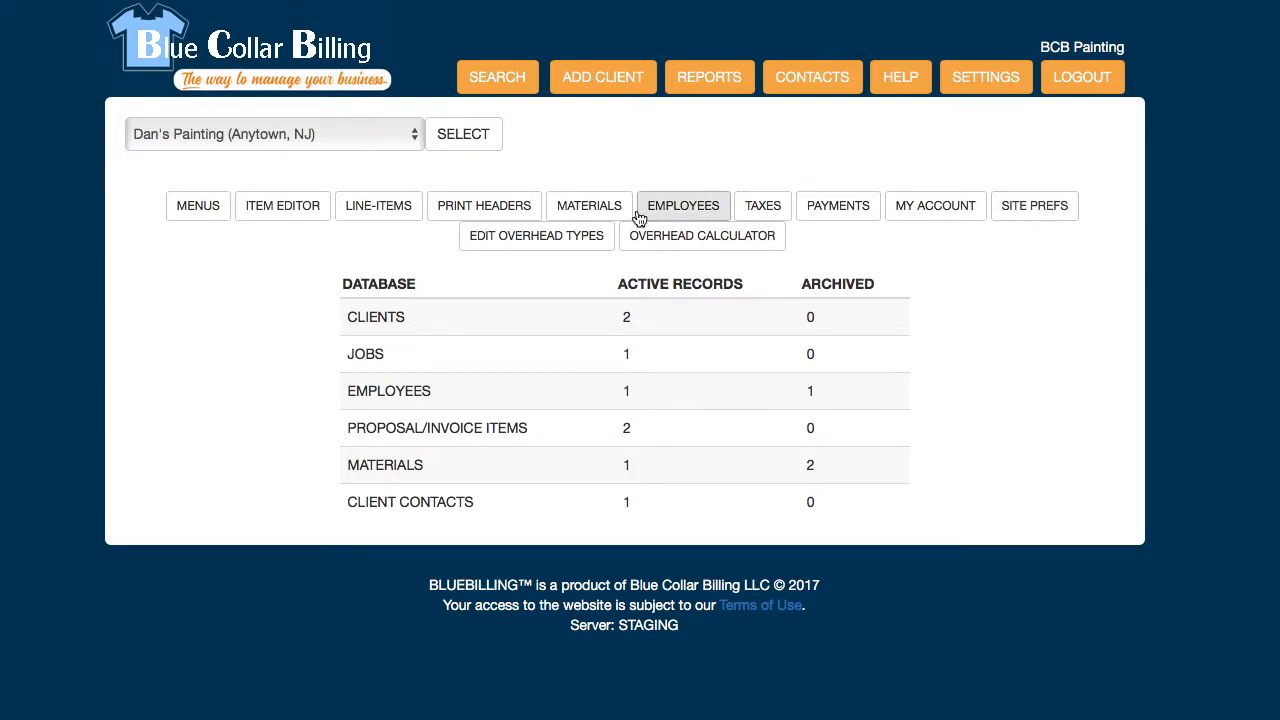
pyautogui.click(198, 210)
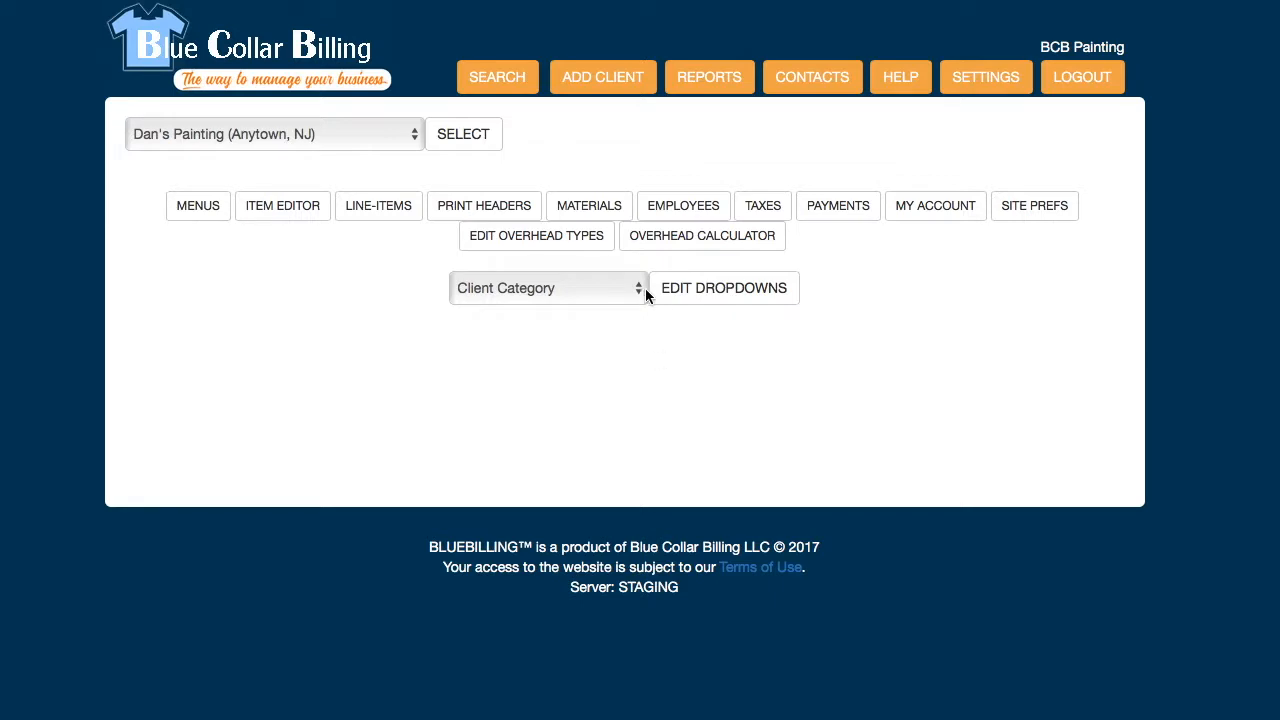
pyautogui.click(636, 284)
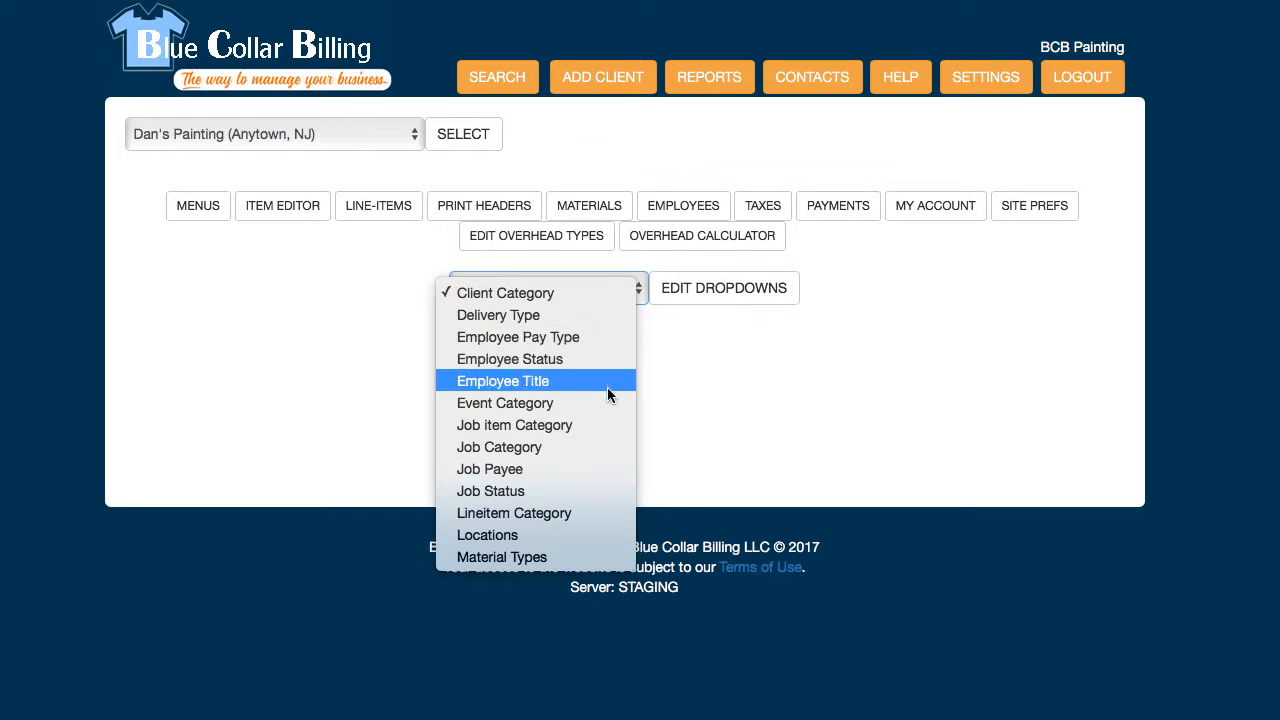
pyautogui.click(603, 298)
pyautogui.click(762, 299)
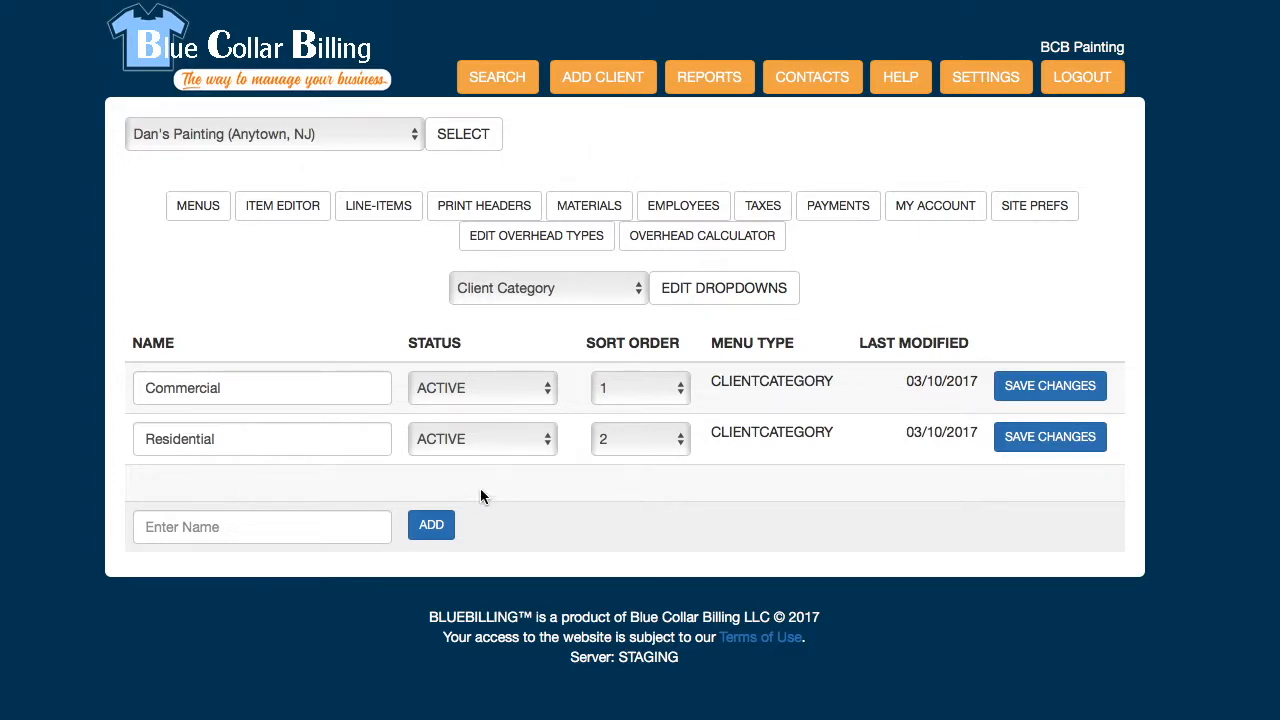
pyautogui.click(484, 441)
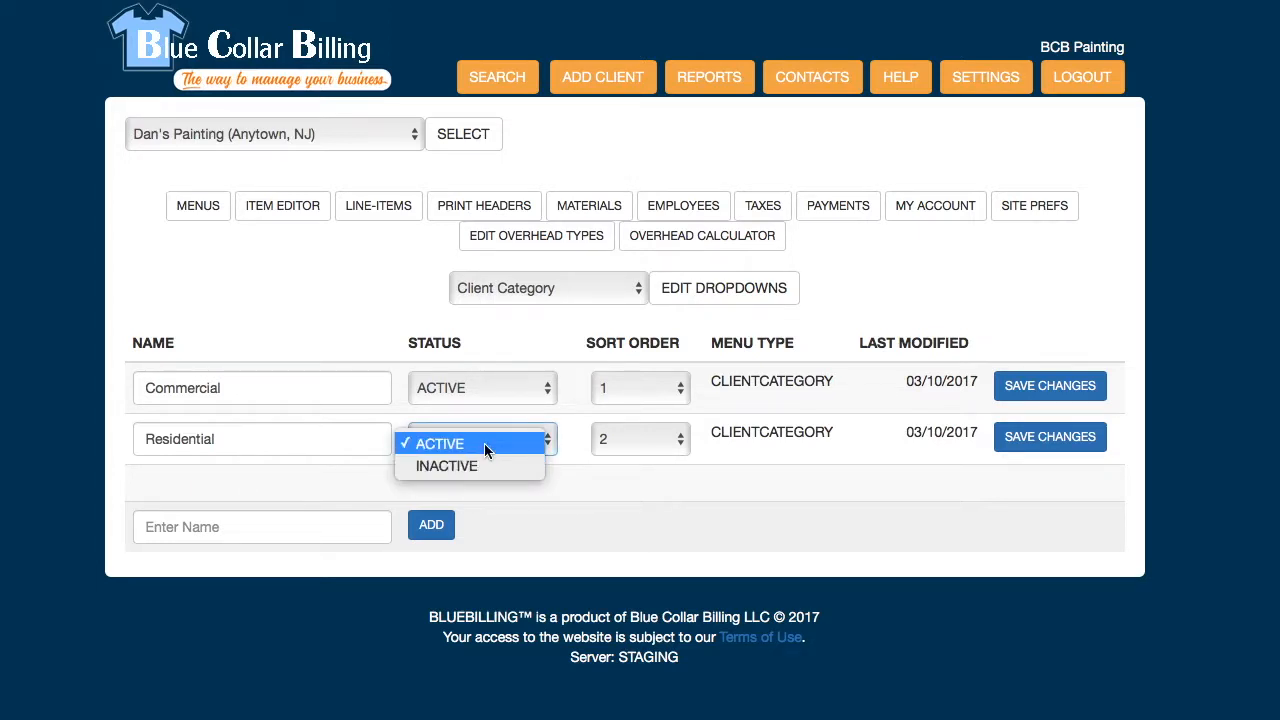
pyautogui.click(565, 503)
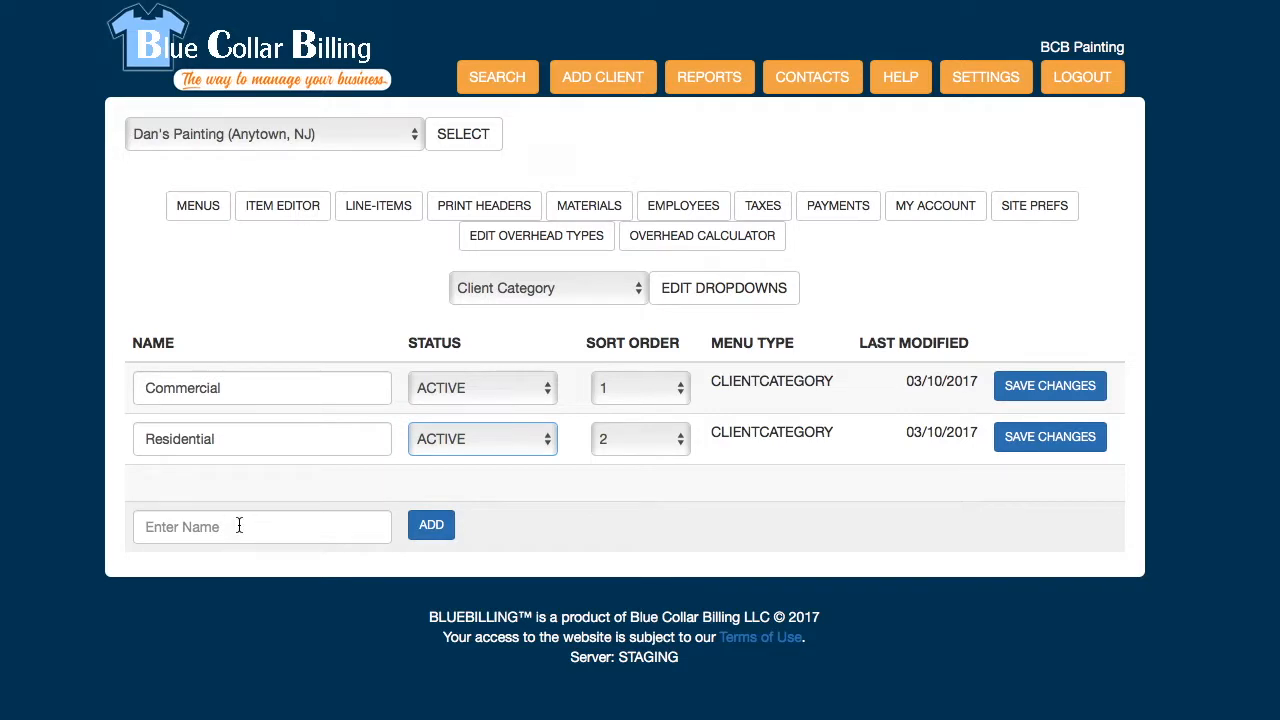
# Add a new client category named Industrial.
pyautogui.click(239, 525)
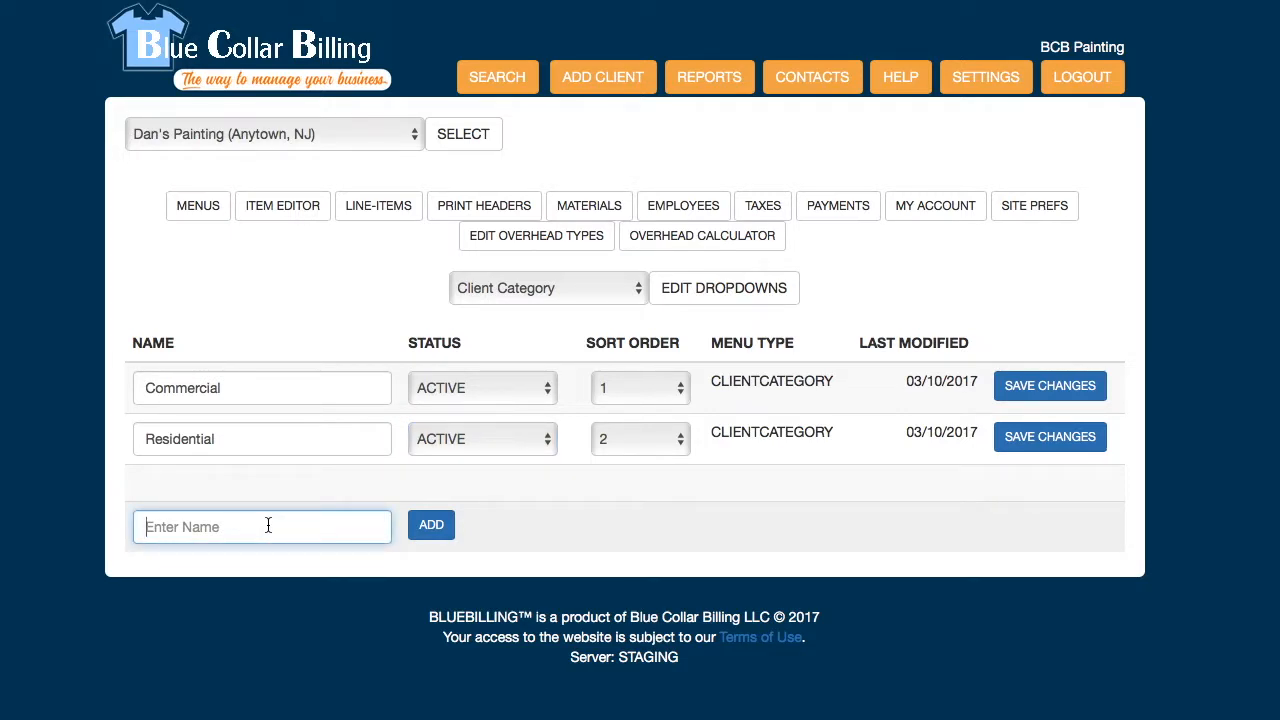
pyautogui.write('Industion')
pyautogui.press('BackSpace')
pyautogui.press('BackSpace')
pyautogui.press('BackSpace')
pyautogui.write('rial')
pyautogui.click(430, 527)
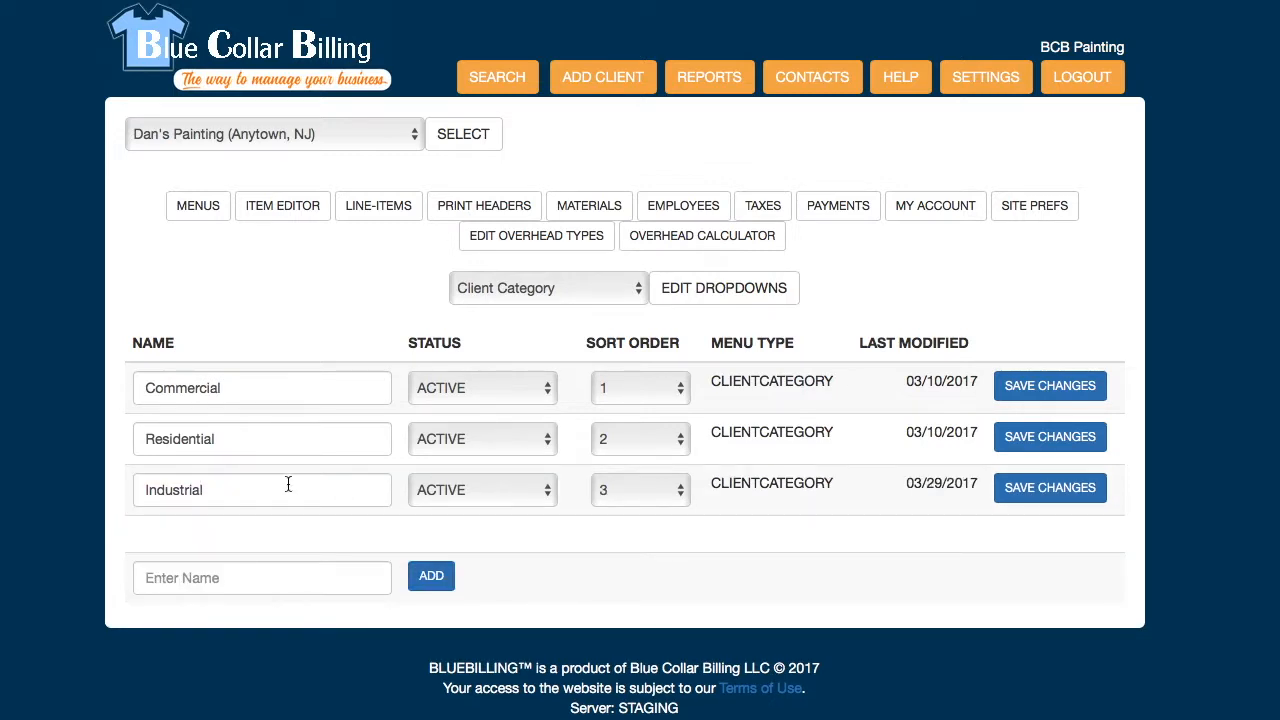
# Open the Delivery Type entries for editing and add one named "Delivered by supplier".
pyautogui.click(580, 287)
pyautogui.click(576, 314)
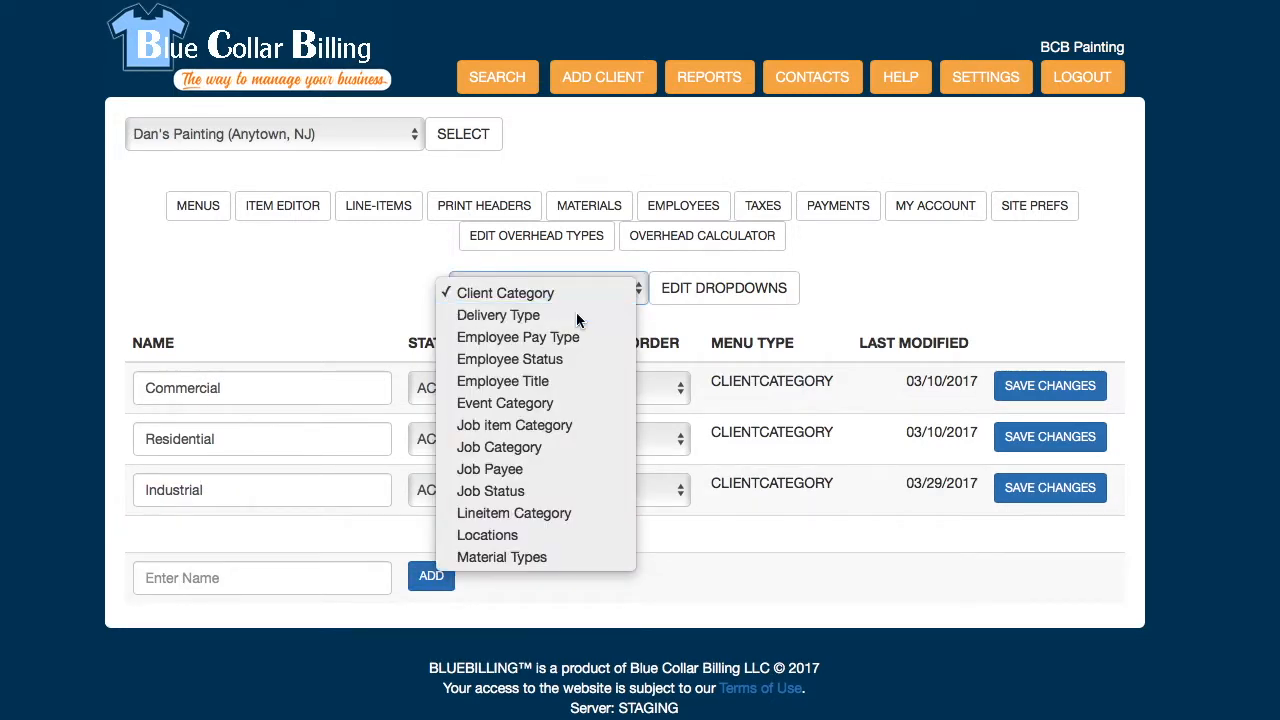
pyautogui.click(714, 295)
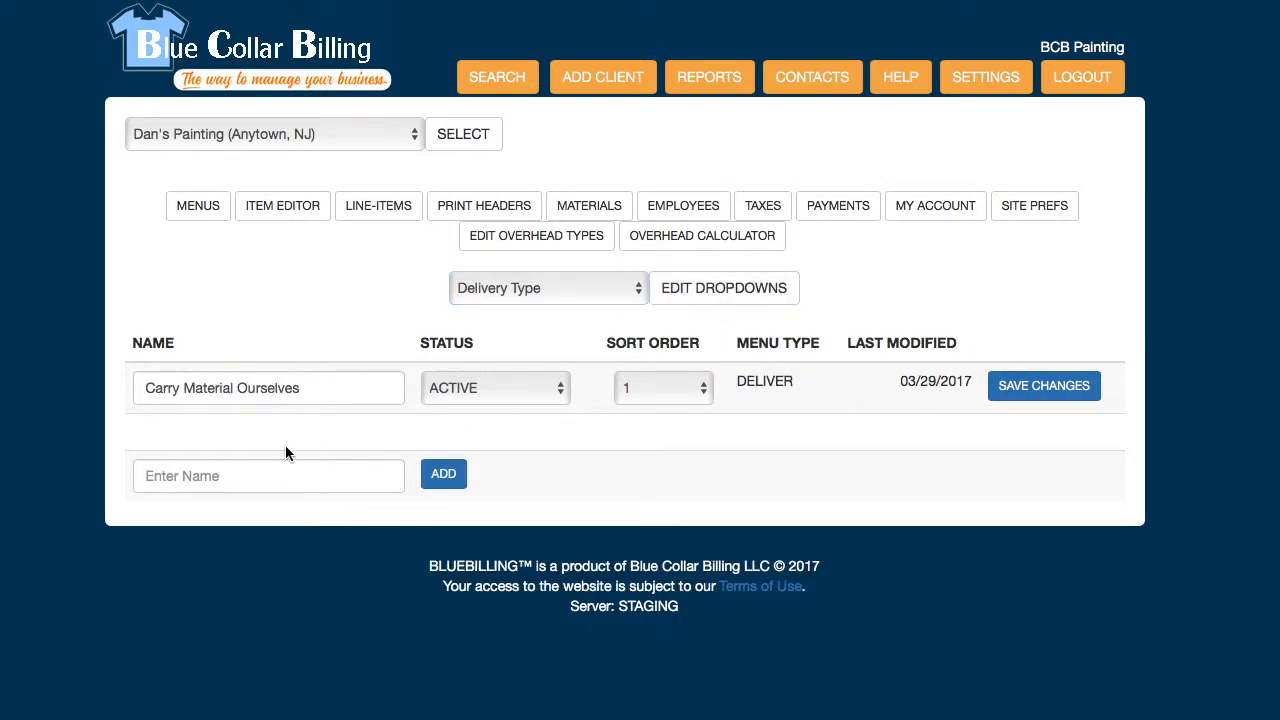
pyautogui.click(257, 466)
pyautogui.write('Delivered by supplier')
pyautogui.click(452, 476)
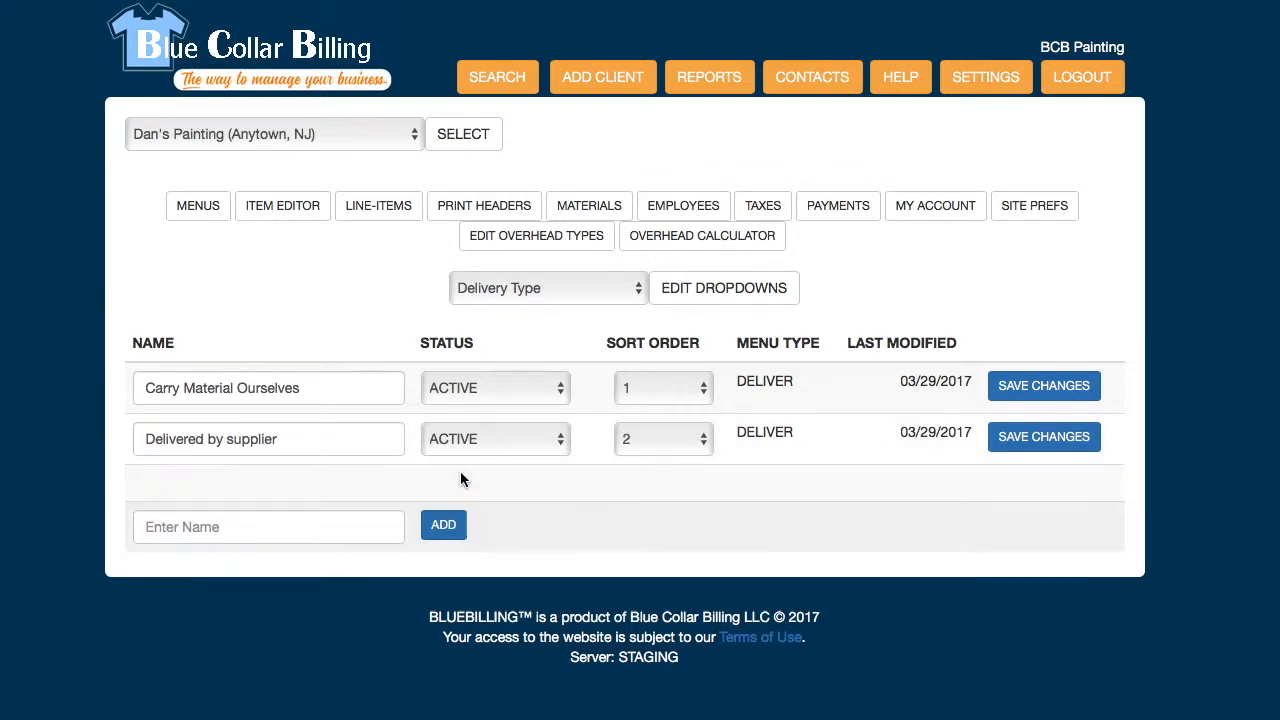
# Review the predefined entries of the Employee Pay Type dropdown and of the Employee Status dropdown.
pyautogui.click(488, 290)
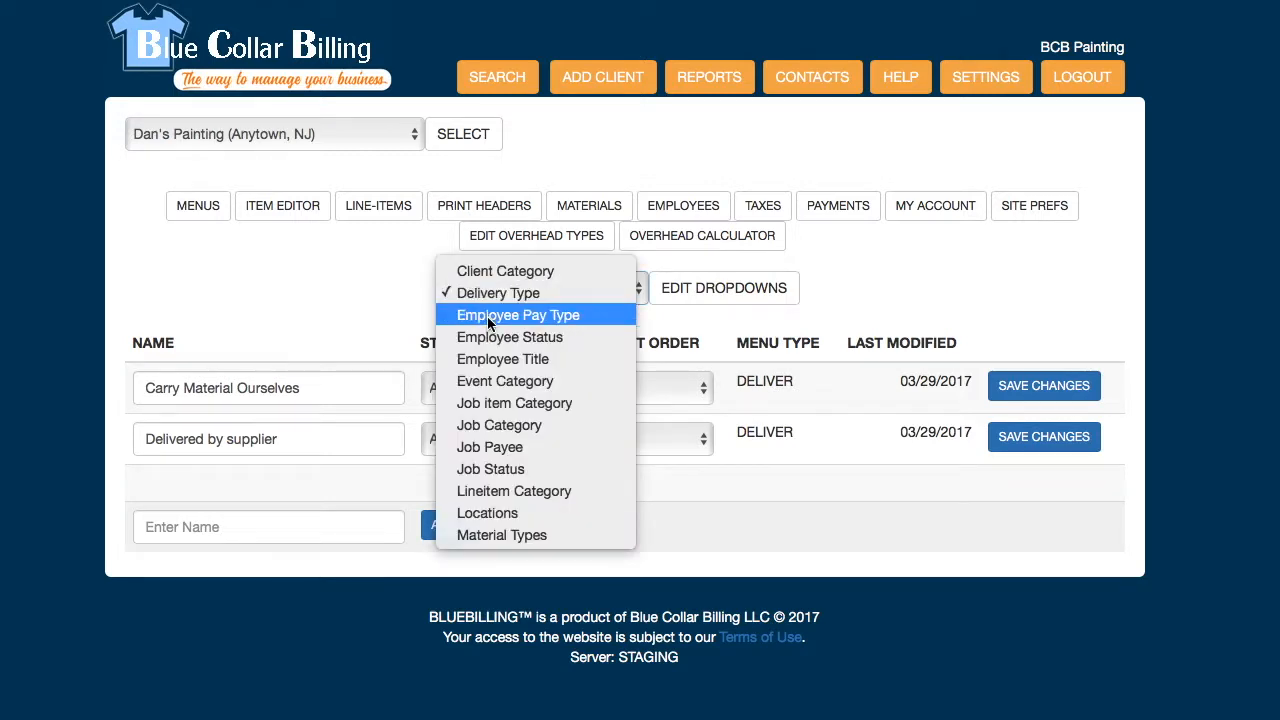
pyautogui.click(490, 316)
pyautogui.click(707, 288)
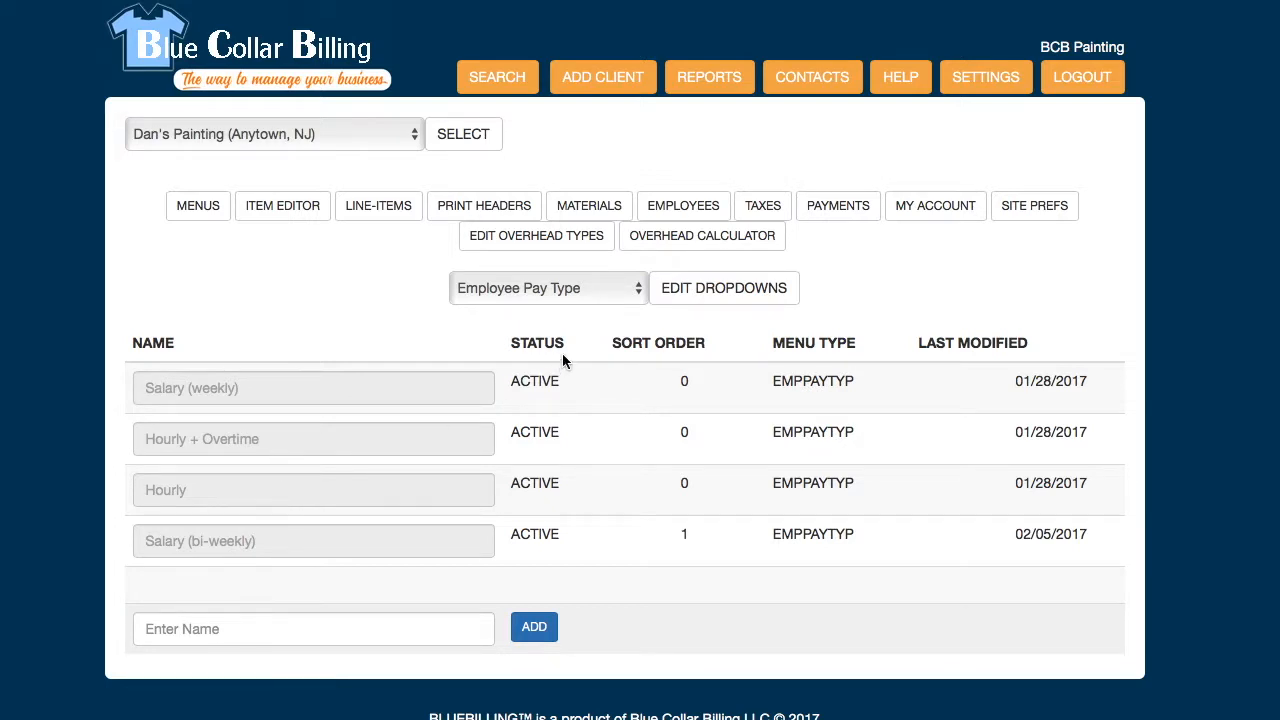
pyautogui.click(563, 288)
pyautogui.click(558, 312)
pyautogui.click(716, 300)
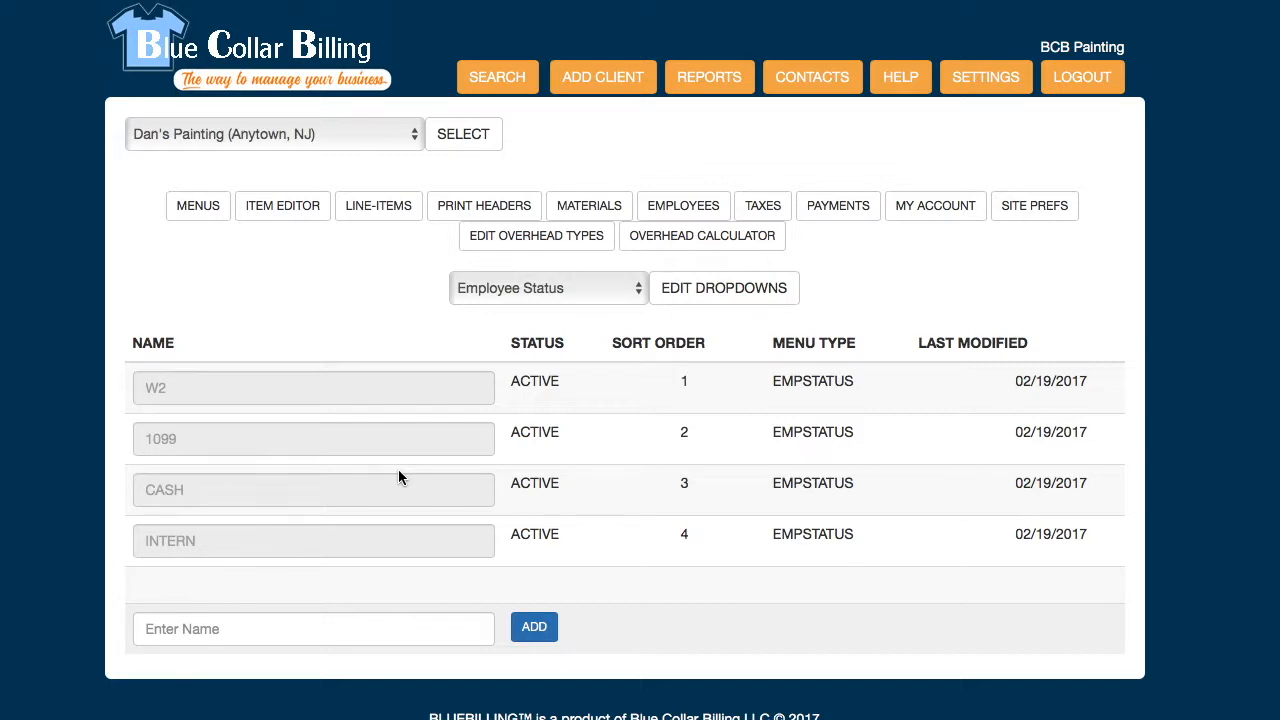
# Open the Event Category entries for editing and add one named Deliver.
pyautogui.click(574, 286)
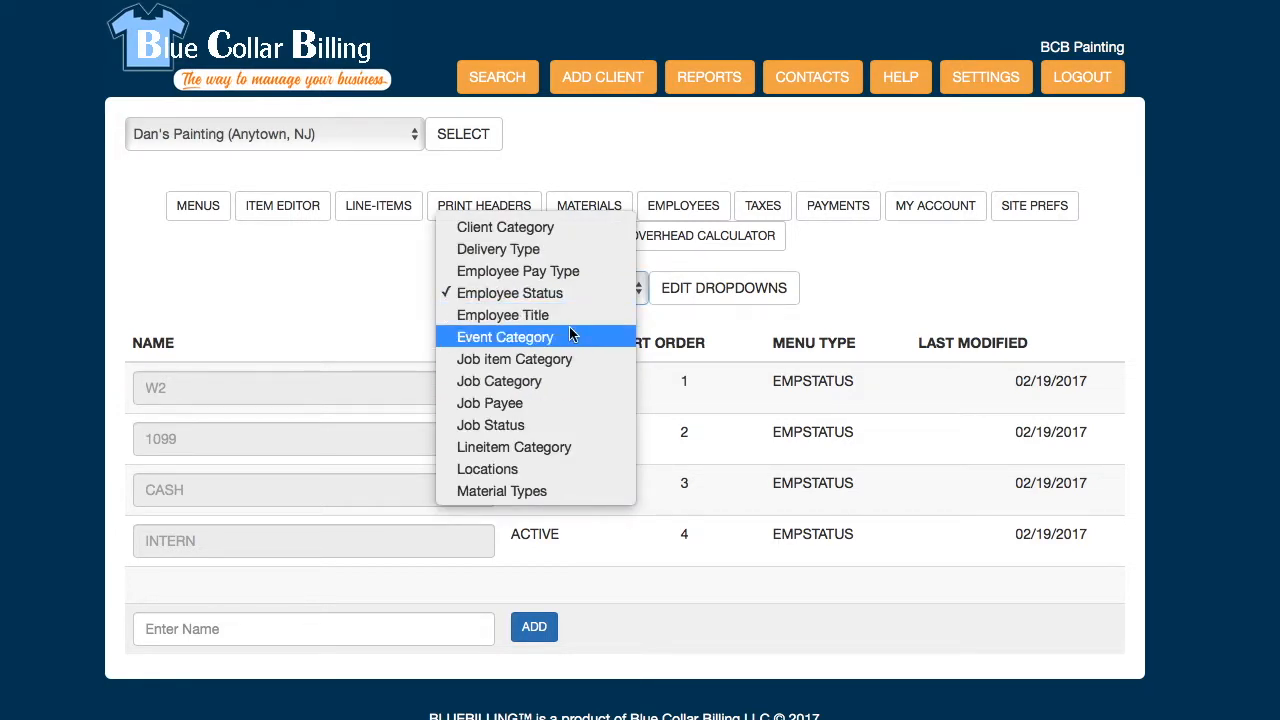
pyautogui.click(570, 336)
pyautogui.click(735, 290)
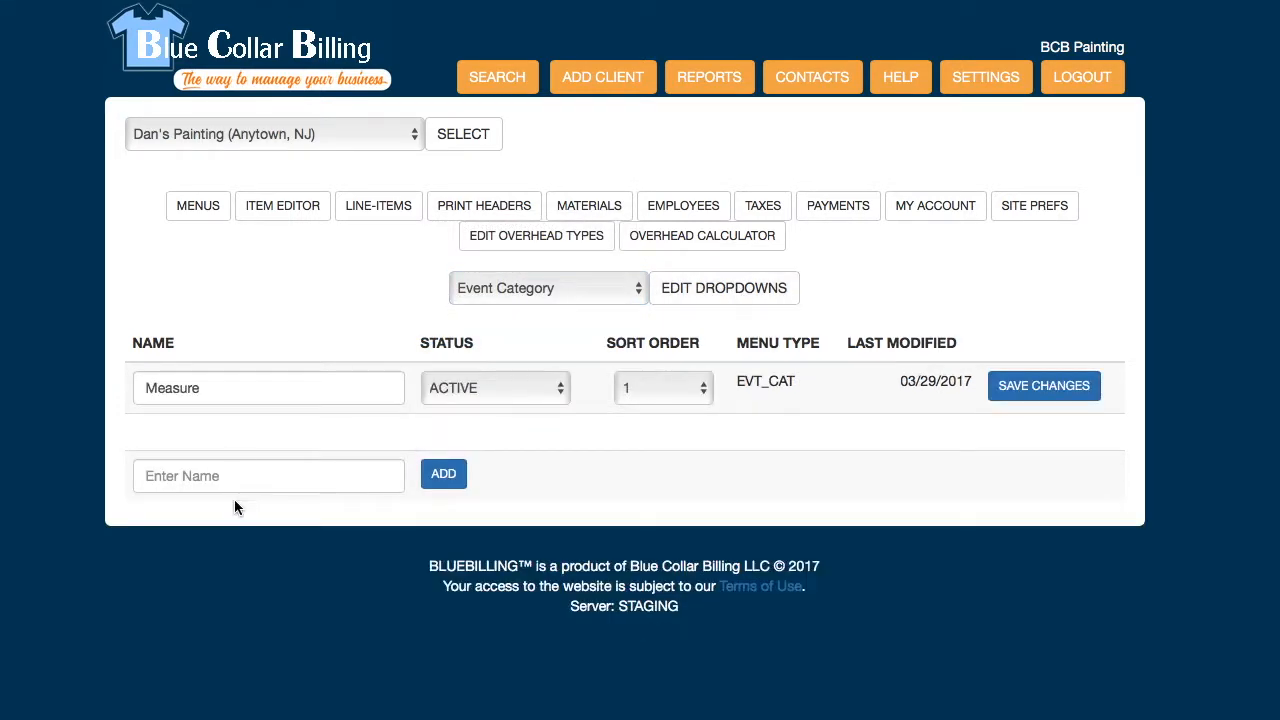
pyautogui.click(235, 480)
pyautogui.write('Deliver')
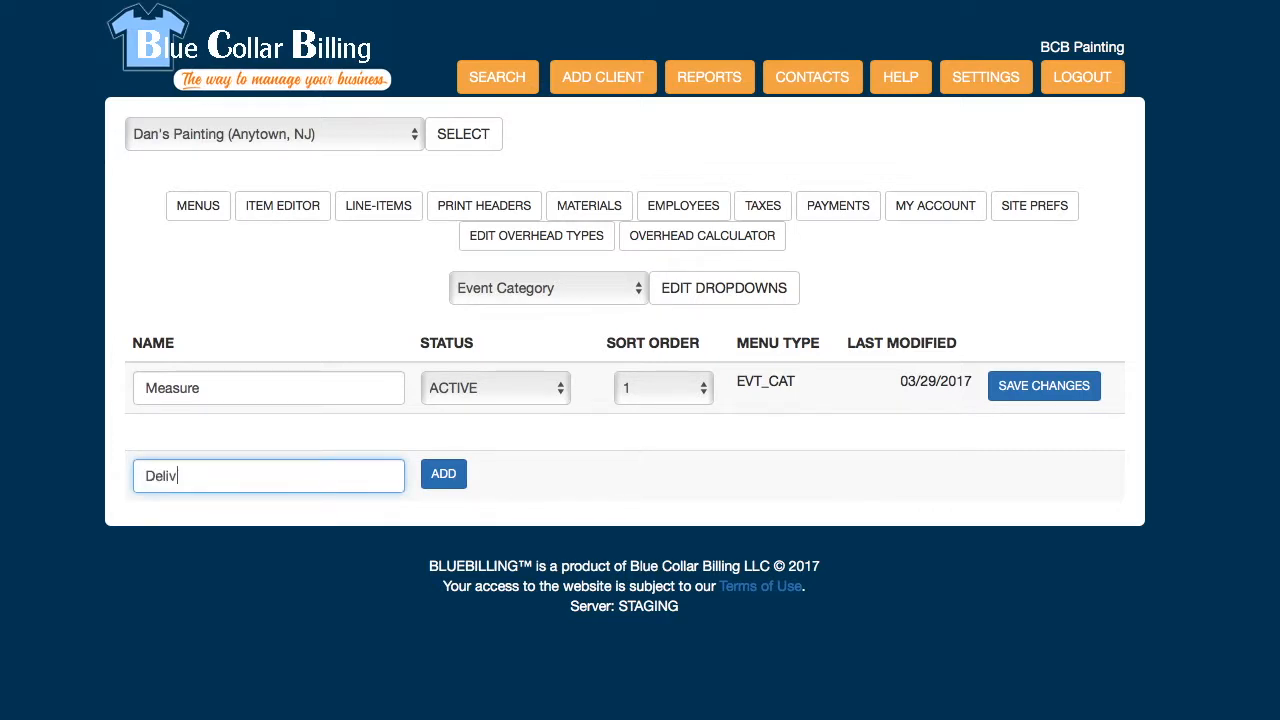
pyautogui.click(461, 489)
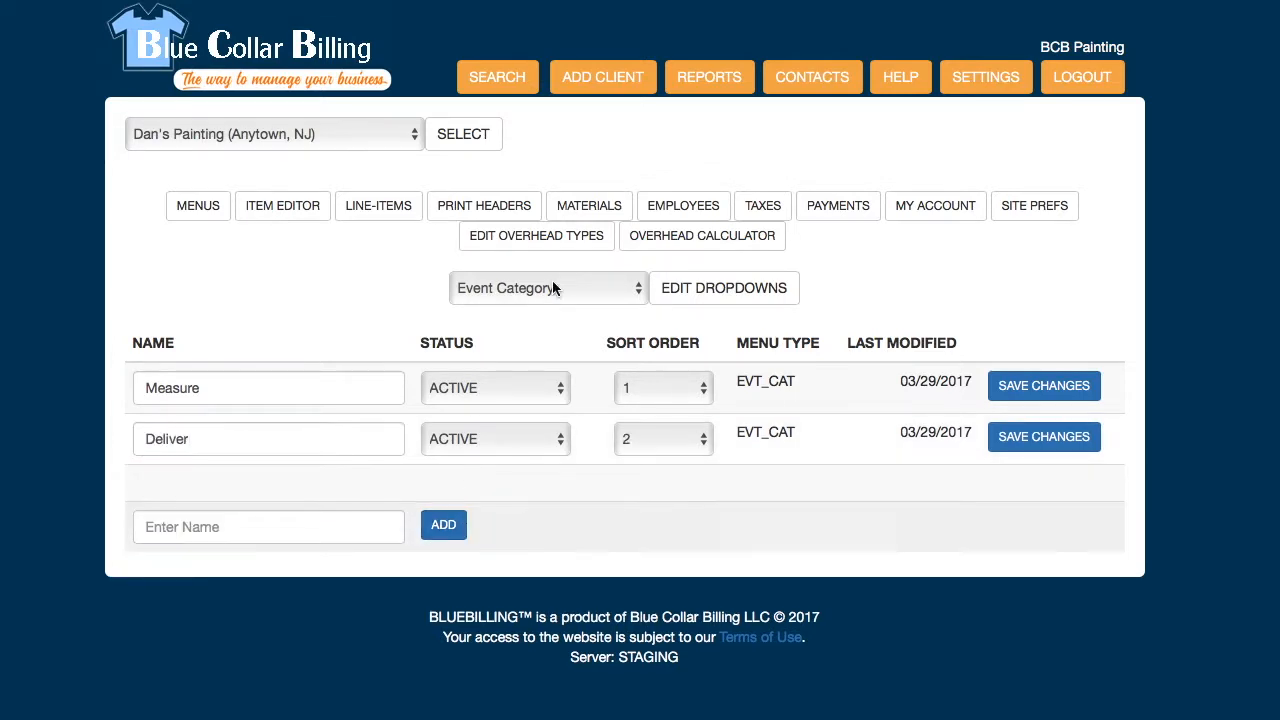
# Open the Job item Category entries for editing and add one named Construction.
pyautogui.click(549, 283)
pyautogui.click(549, 314)
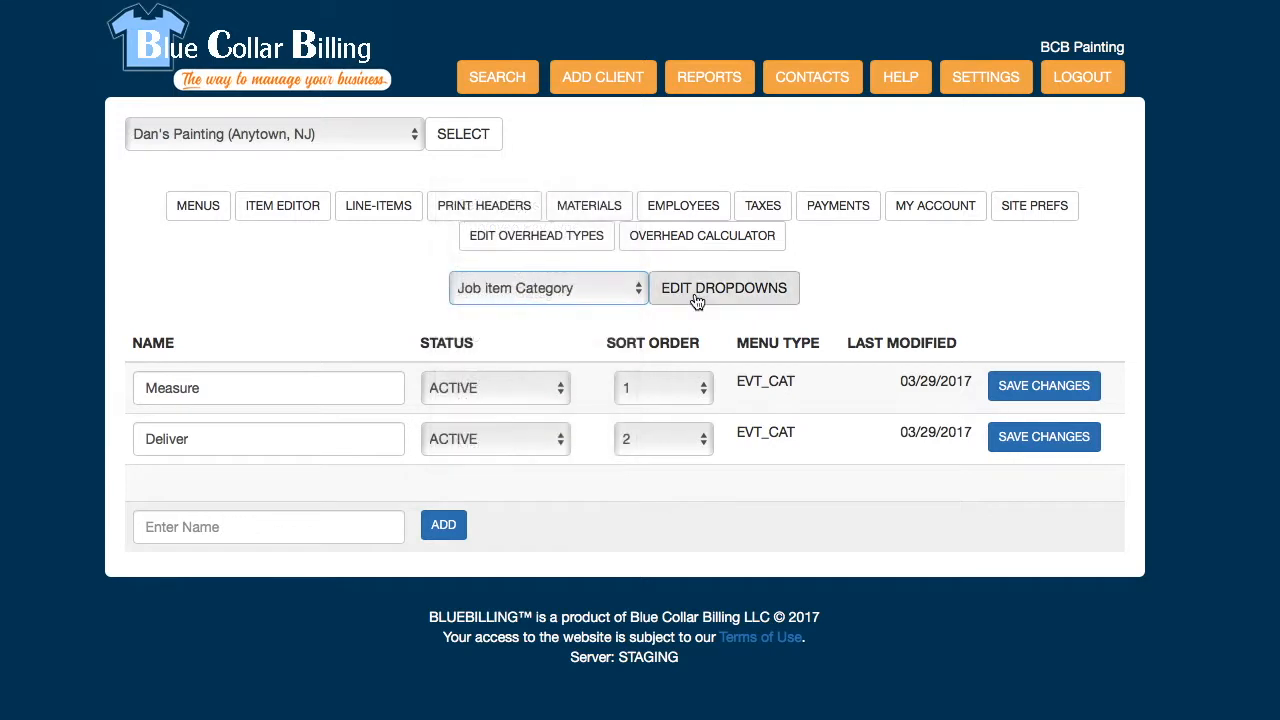
pyautogui.click(697, 300)
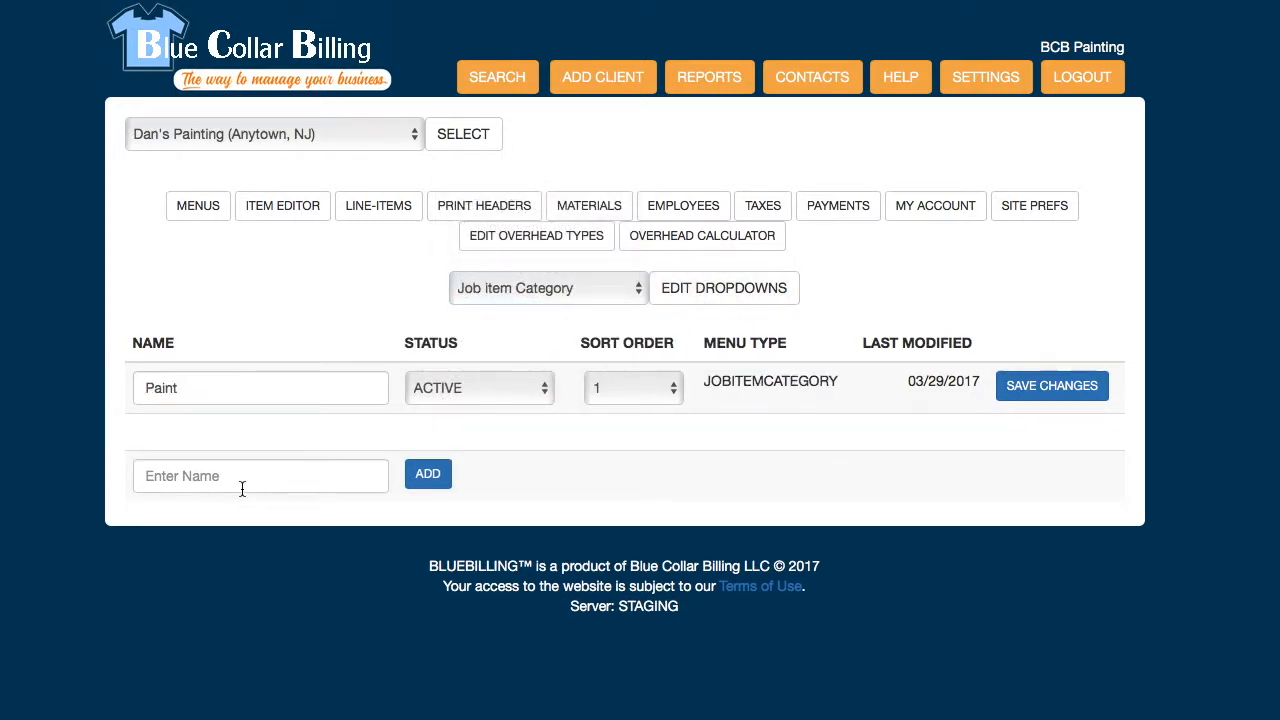
pyautogui.click(243, 483)
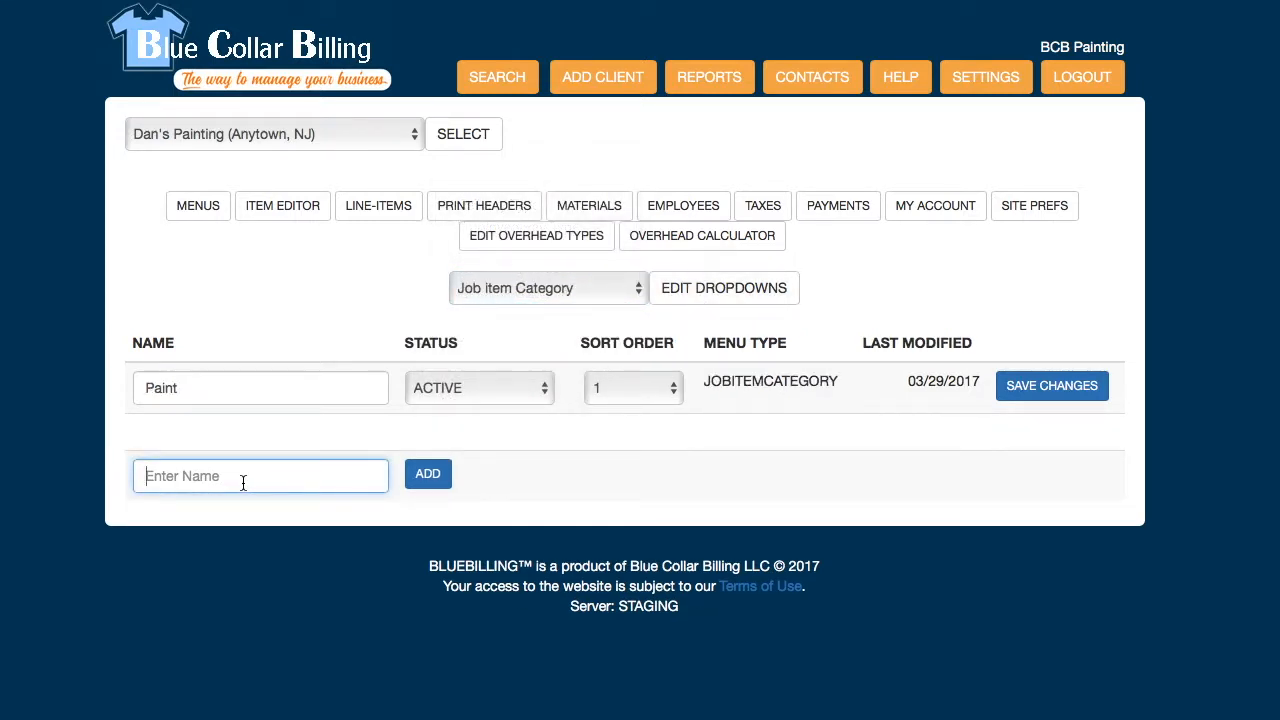
pyautogui.write('Construction')
pyautogui.click(411, 478)
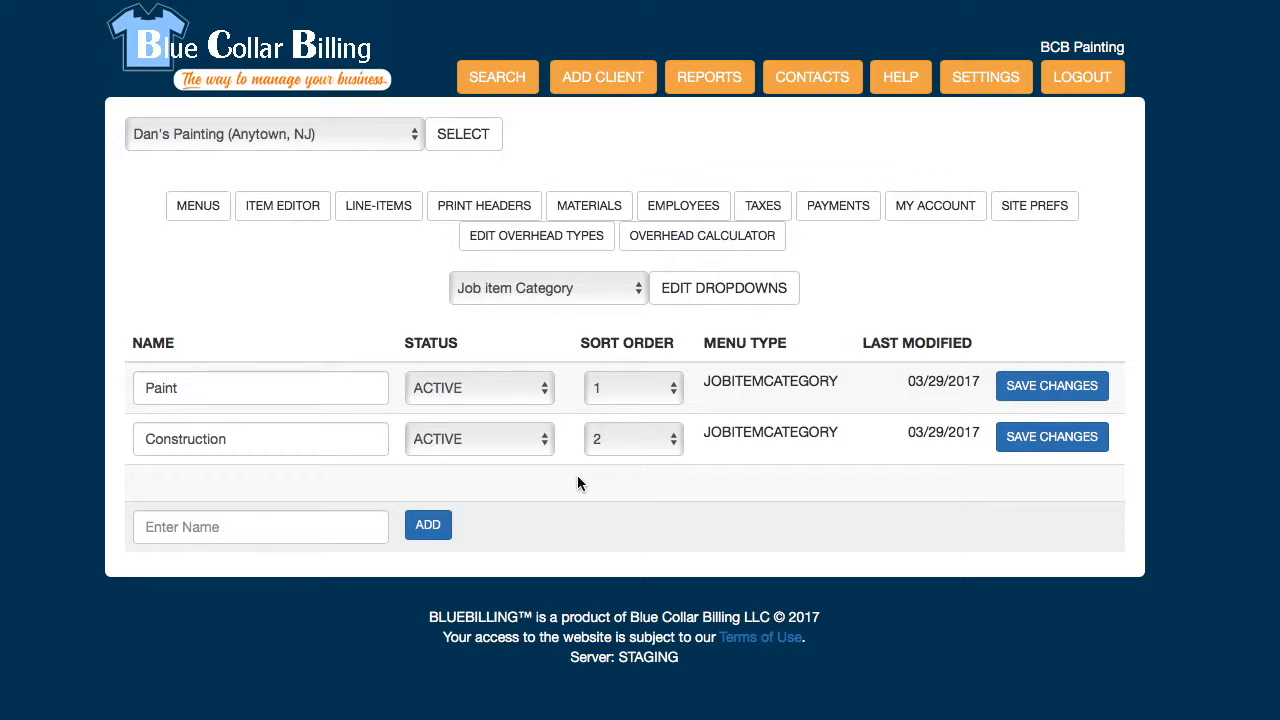
# Open the Job Category entries for editing and add one named Drywall.
pyautogui.click(561, 289)
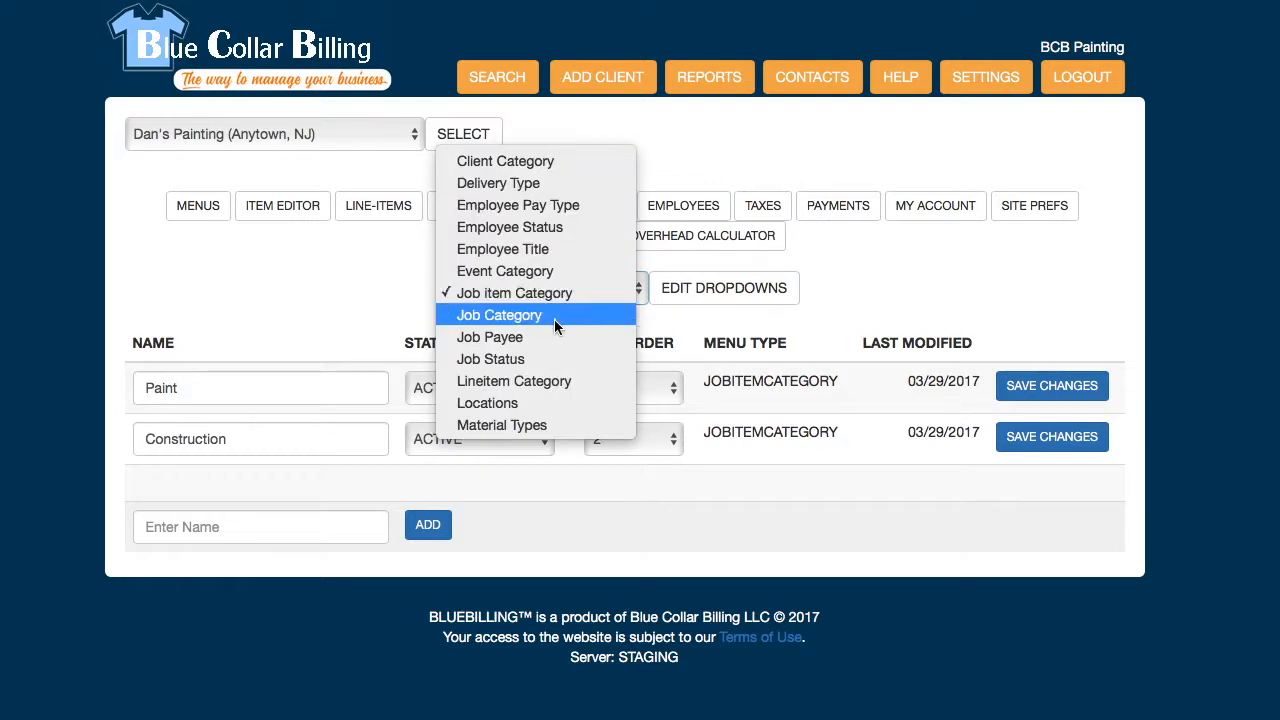
pyautogui.click(554, 320)
pyautogui.click(740, 289)
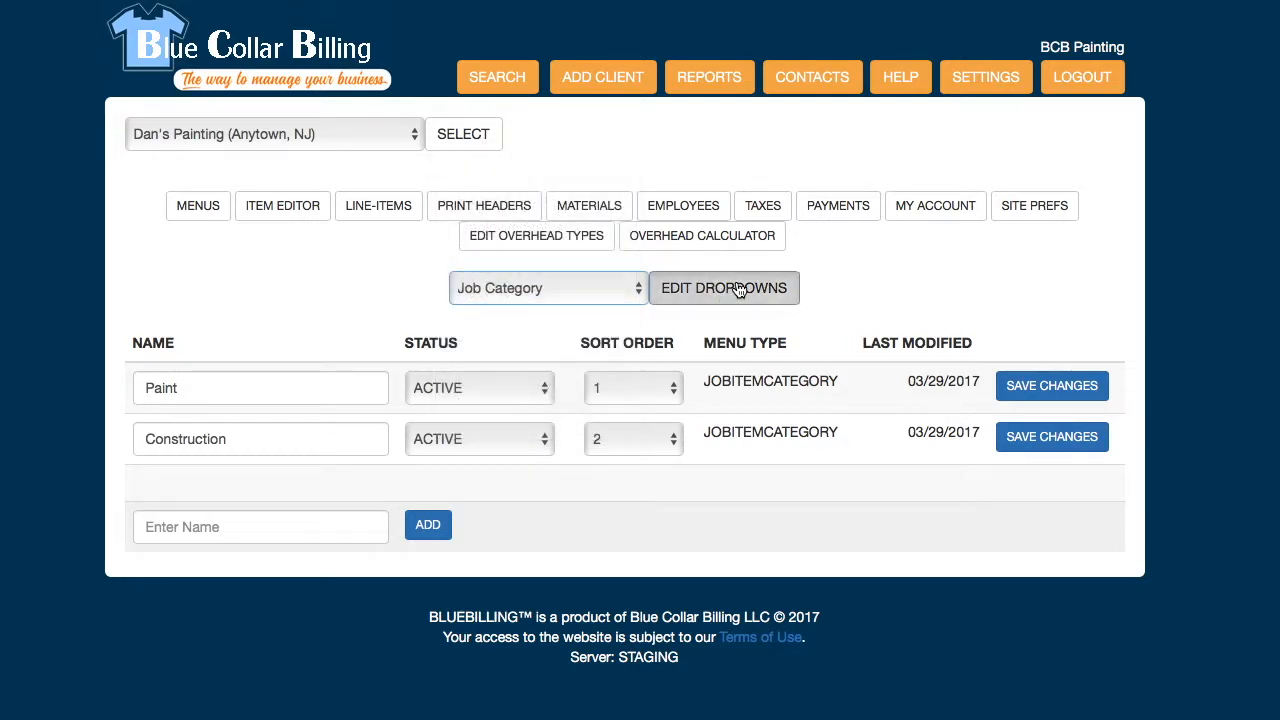
pyautogui.click(254, 481)
pyautogui.write('Drywall')
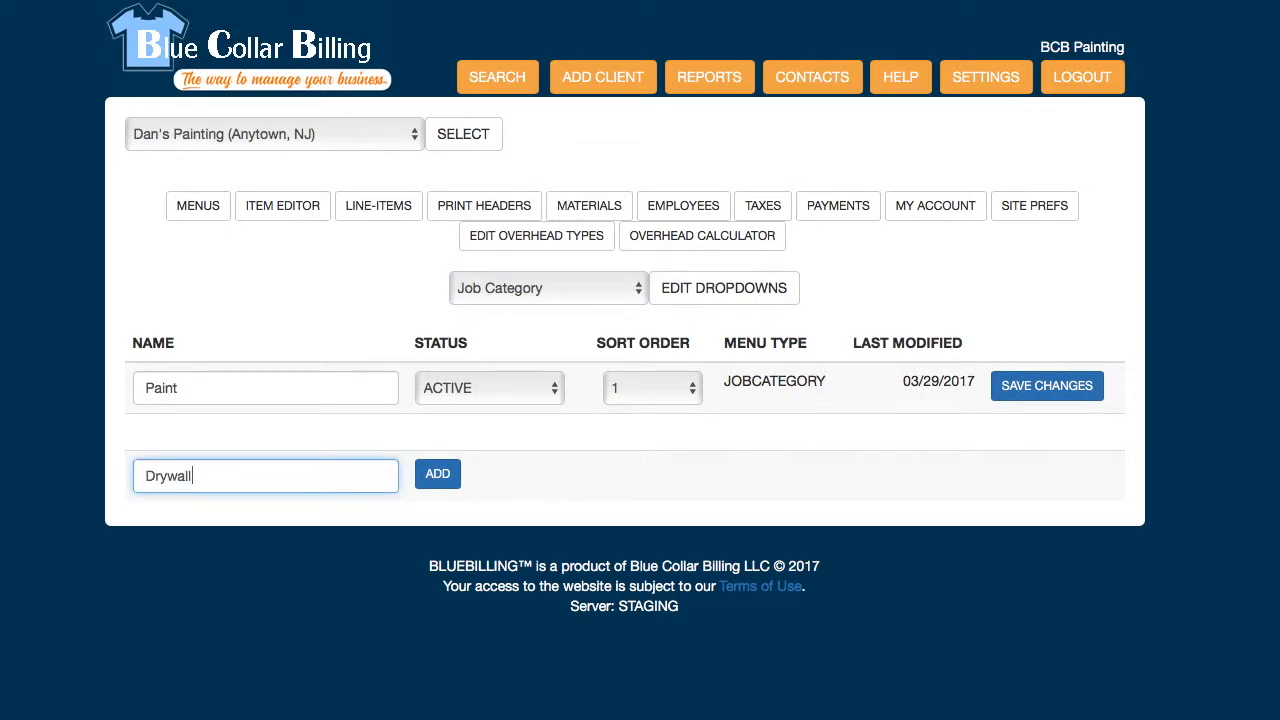
pyautogui.click(445, 479)
# Open the Job Payee entries for editing and add the supplier Benjamin Moore.
pyautogui.click(561, 298)
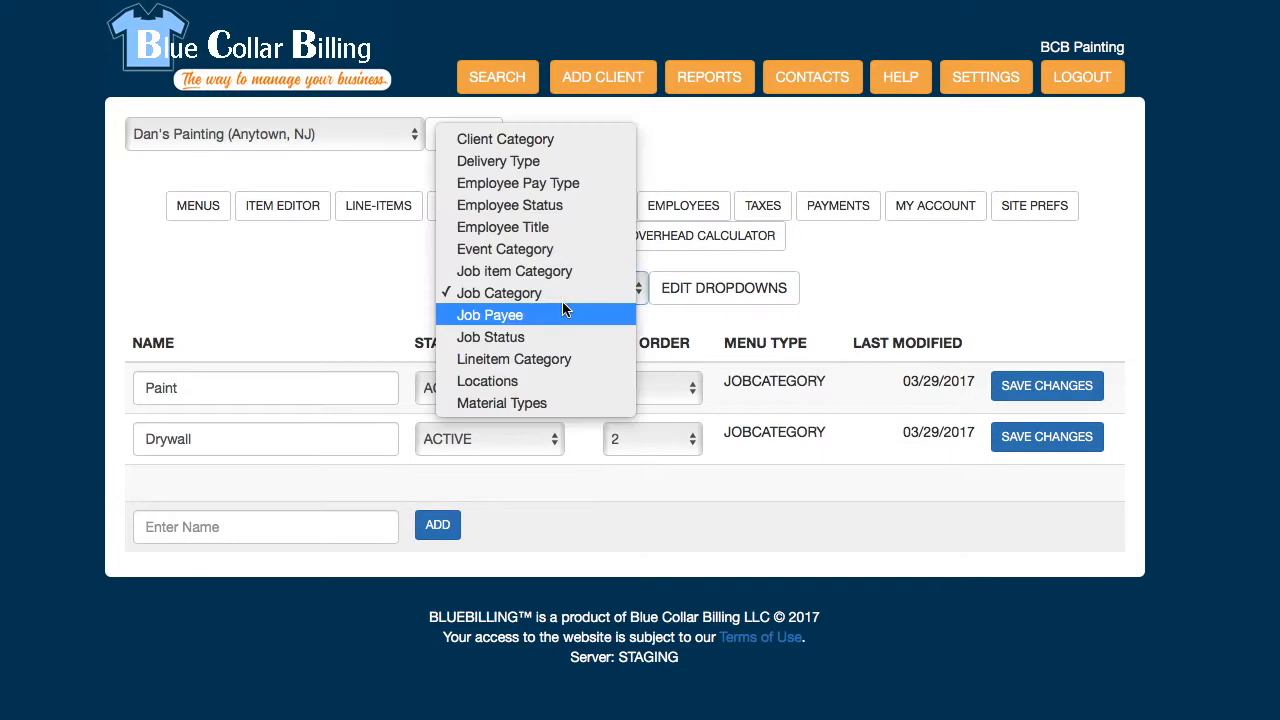
pyautogui.click(561, 316)
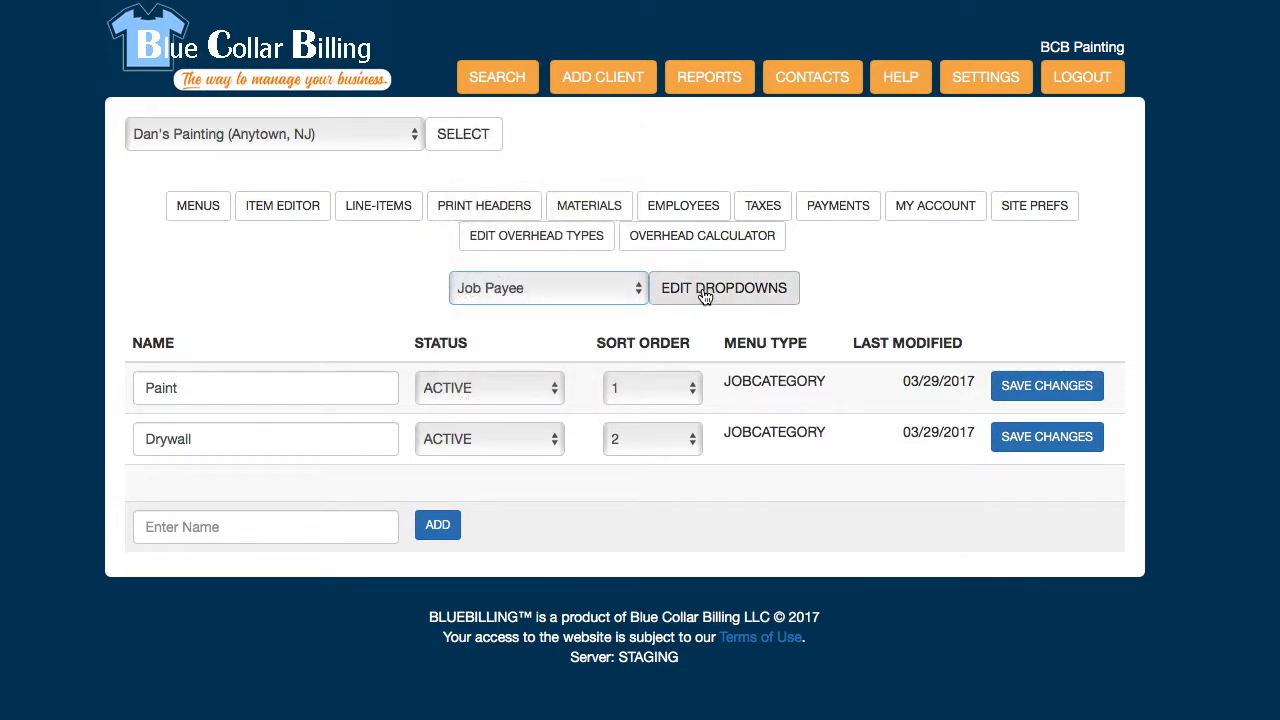
pyautogui.click(705, 292)
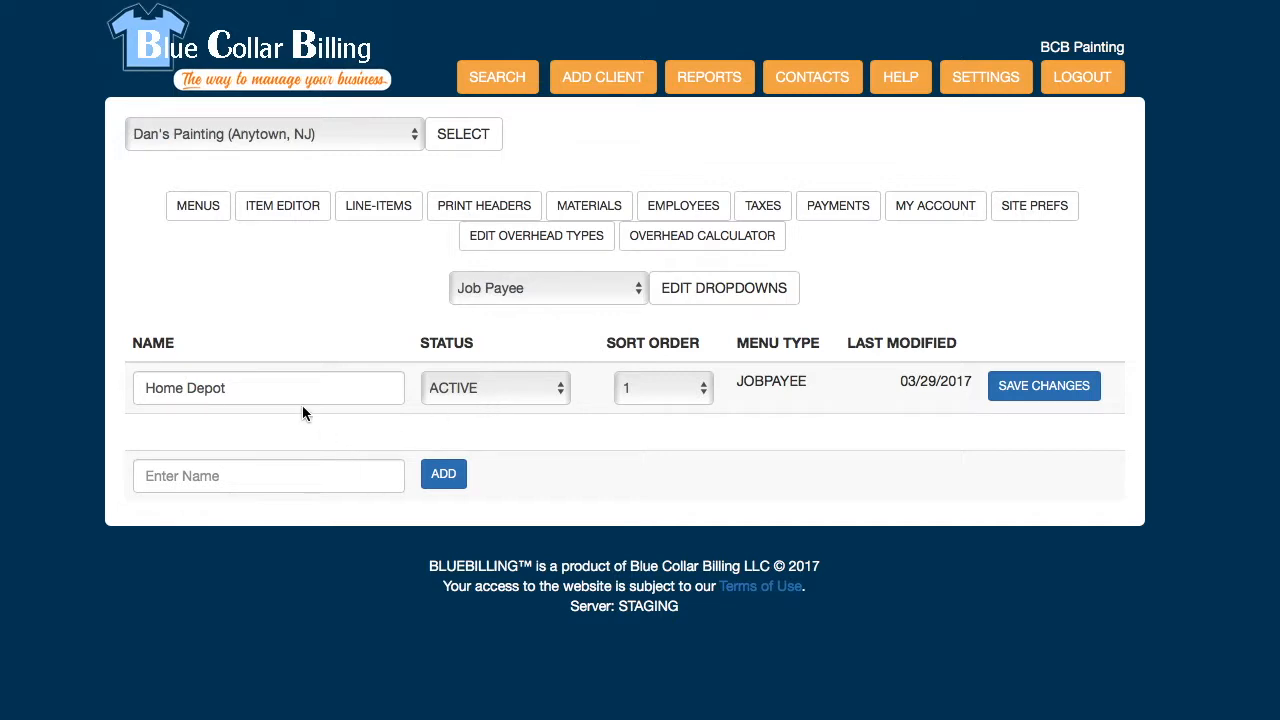
pyautogui.click(230, 476)
pyautogui.write('B')
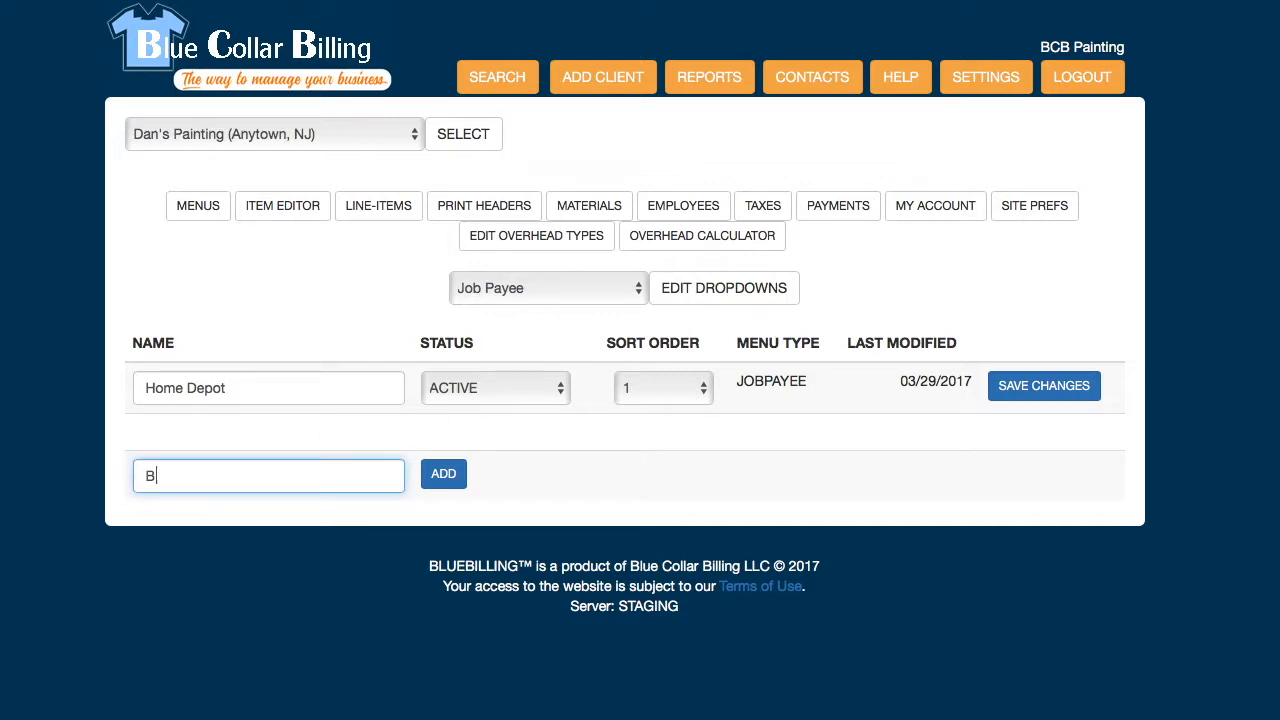
pyautogui.write('enjamin Moore')
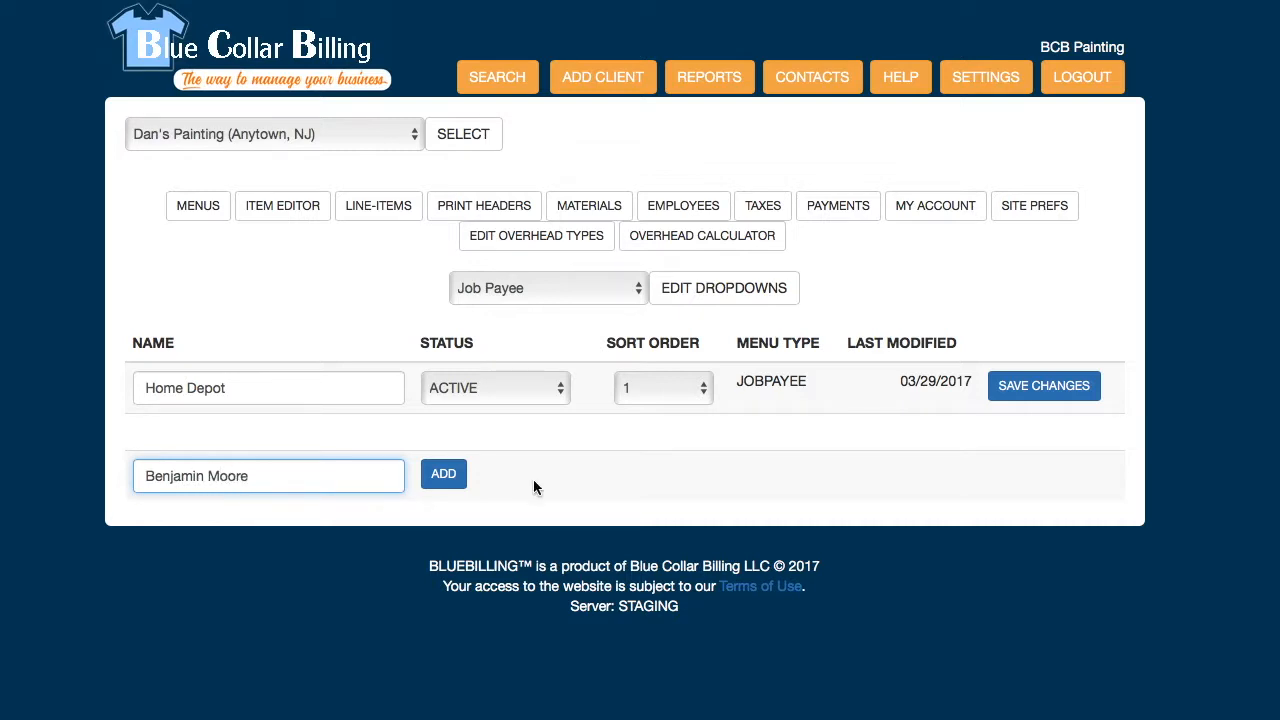
pyautogui.click(428, 480)
# Add Lowe's as another job payee.
pyautogui.click(270, 524)
pyautogui.write("Lowe's")
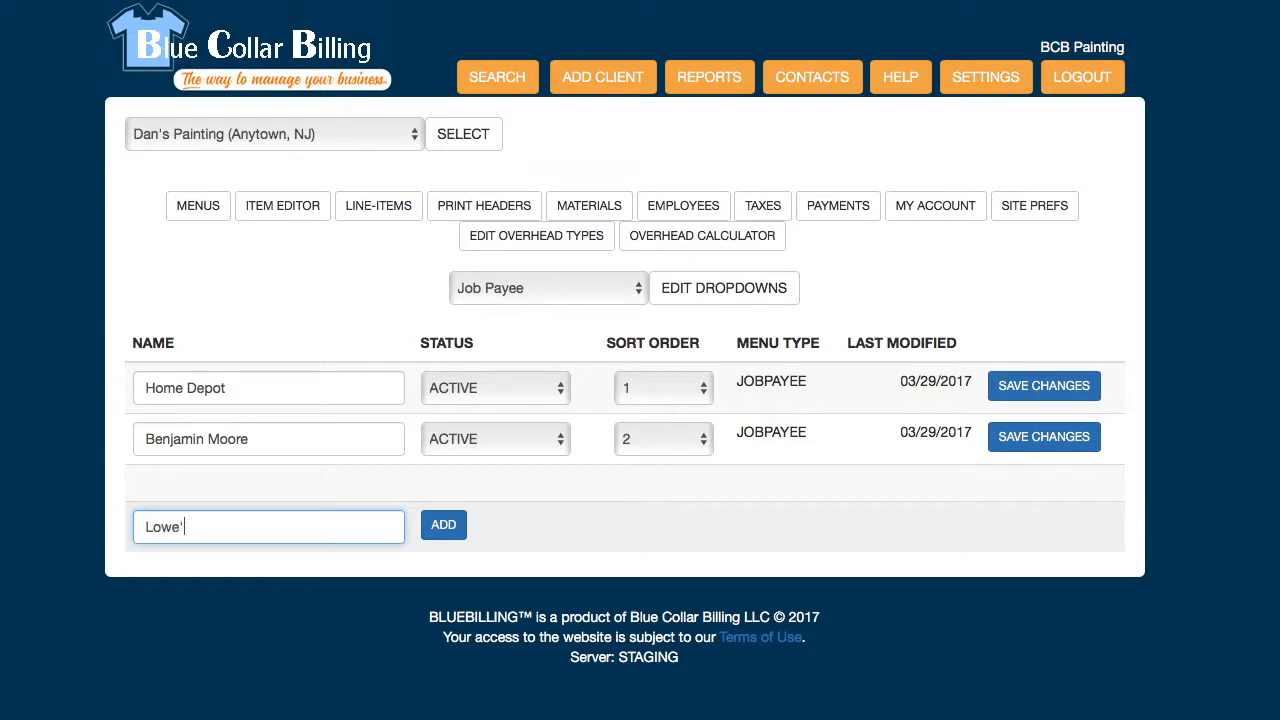
pyautogui.click(450, 538)
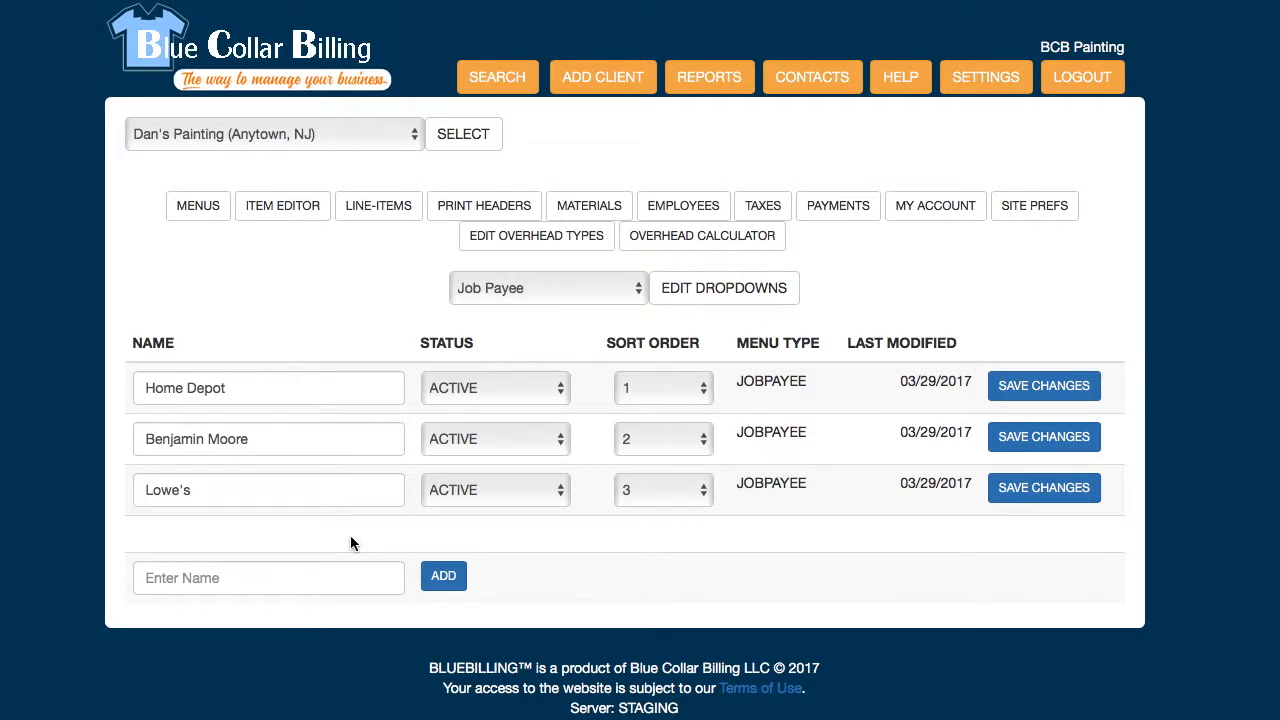
# Review the predefined entries of the Job Status dropdown.
pyautogui.click(567, 291)
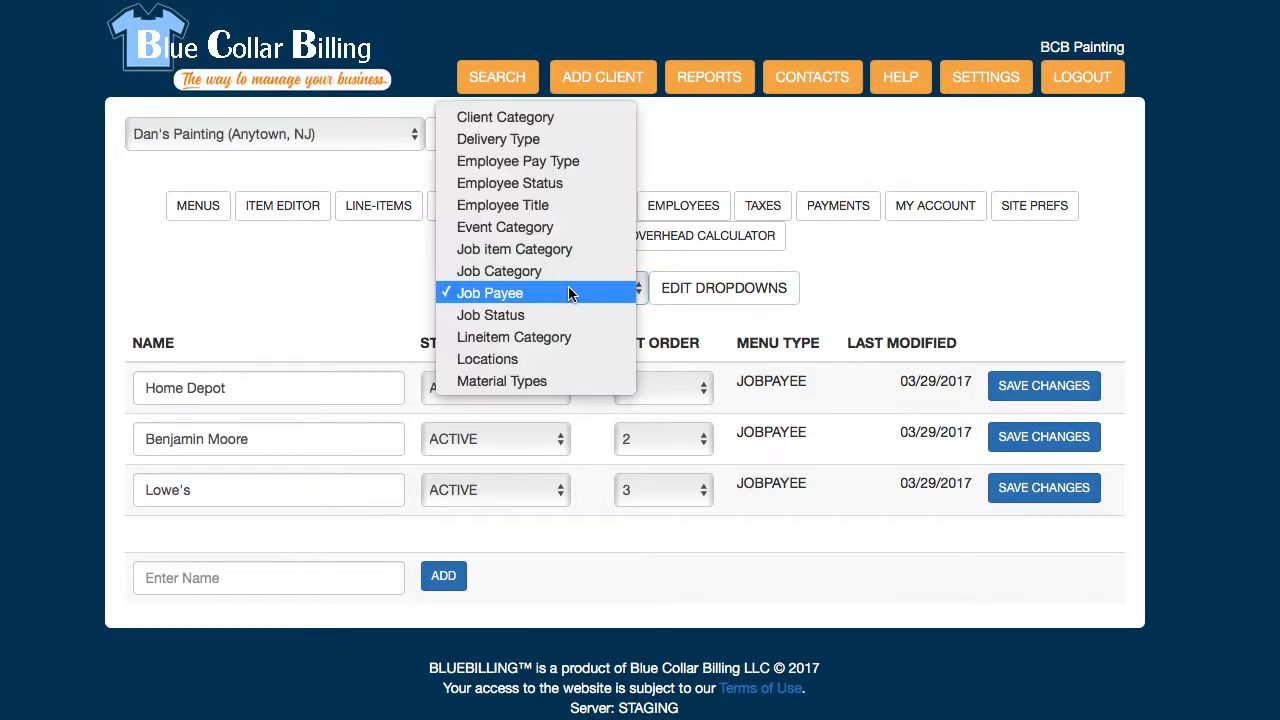
pyautogui.click(563, 317)
pyautogui.click(710, 300)
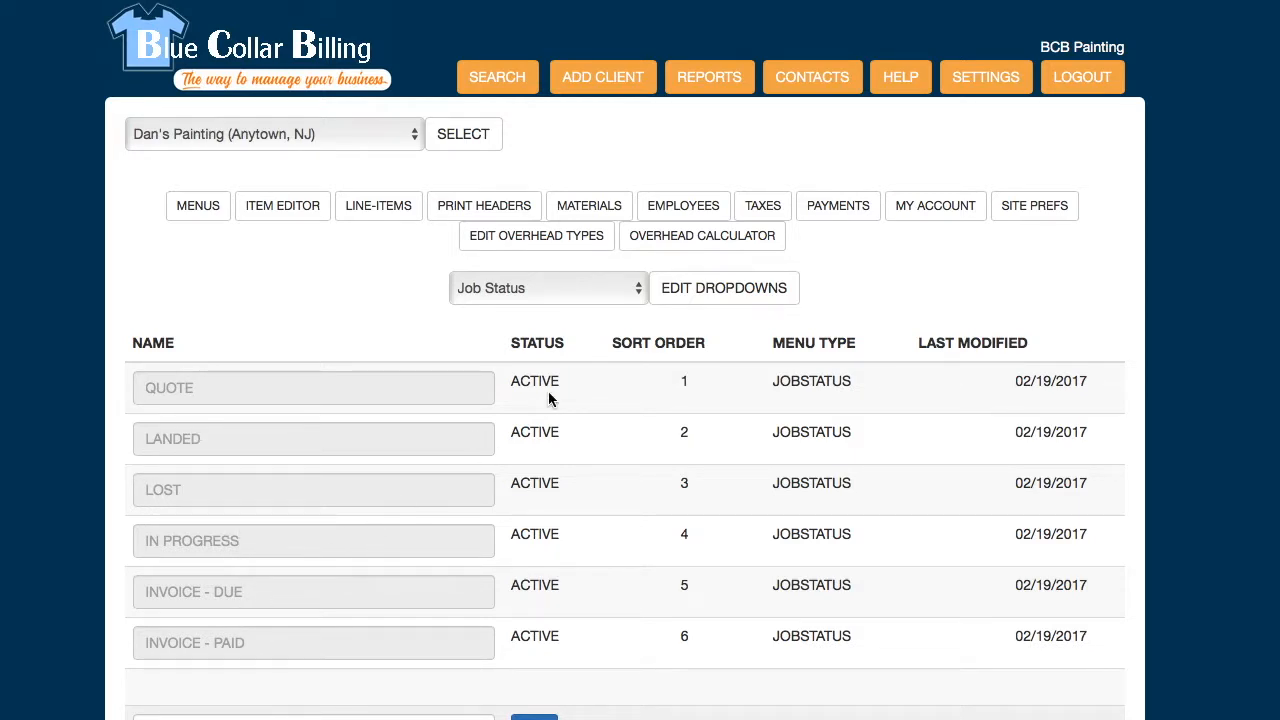
# Open the Locations dropdown entries for editing and add one named 2nd Floor.
pyautogui.click(557, 290)
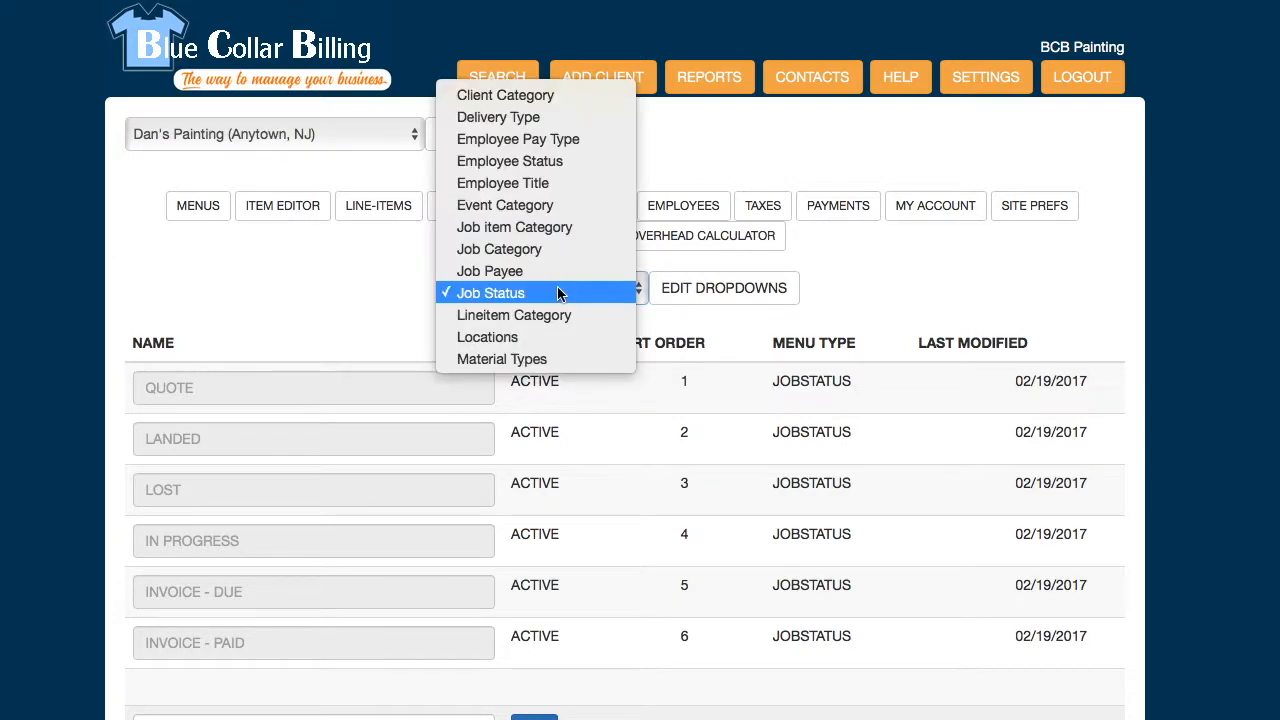
pyautogui.click(557, 338)
pyautogui.click(706, 288)
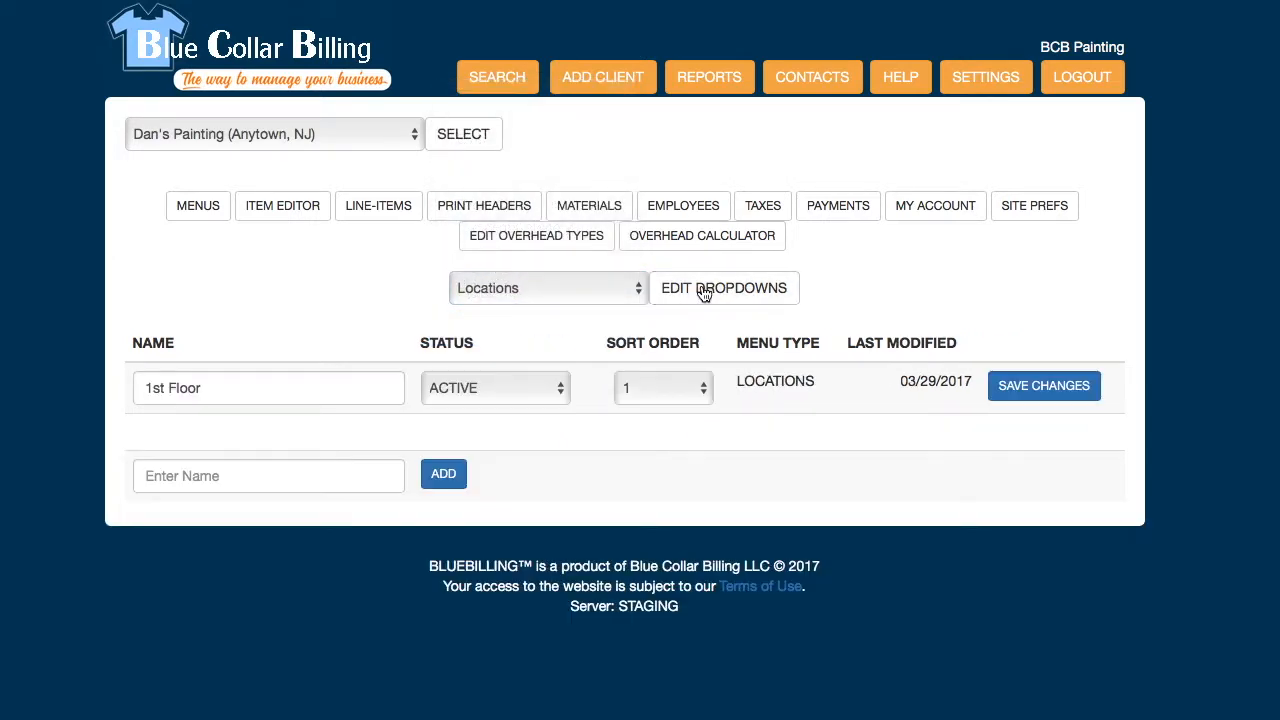
pyautogui.click(214, 477)
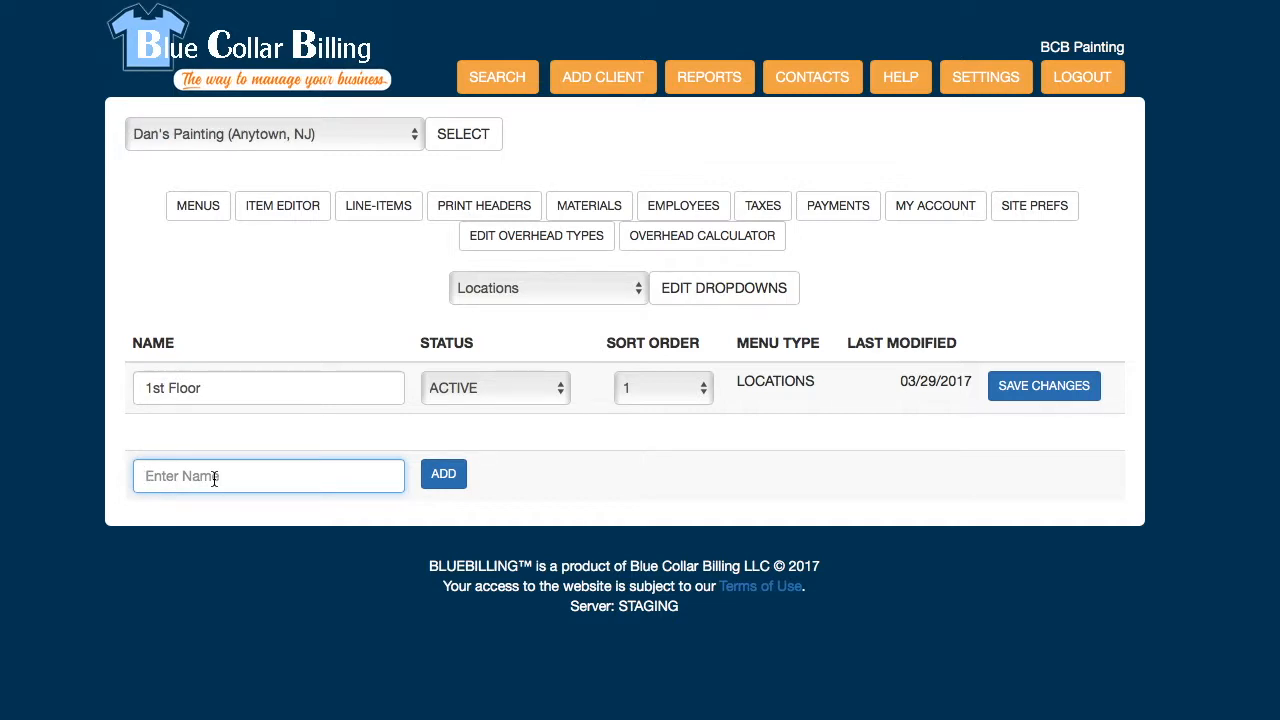
pyautogui.write('2nd Floor')
pyautogui.click(443, 474)
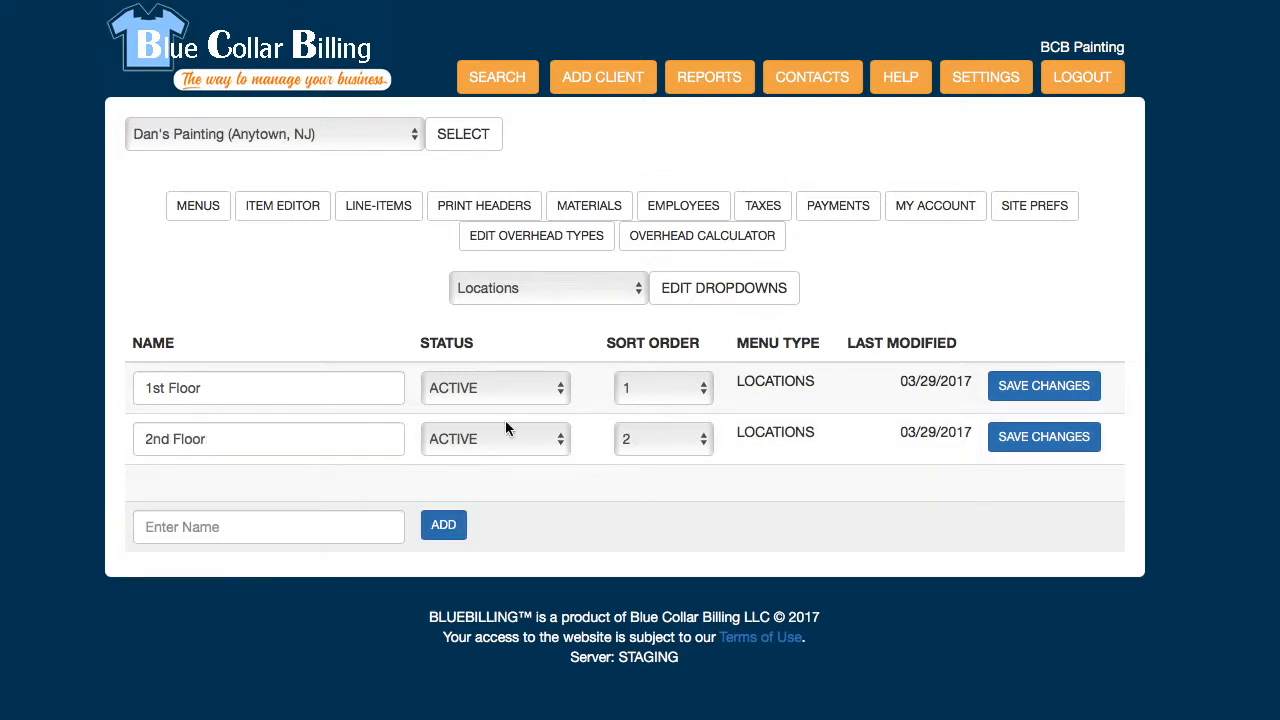
# Open the Material Types dropdown entries for editing and add one named Supplies.
pyautogui.click(548, 297)
pyautogui.click(548, 314)
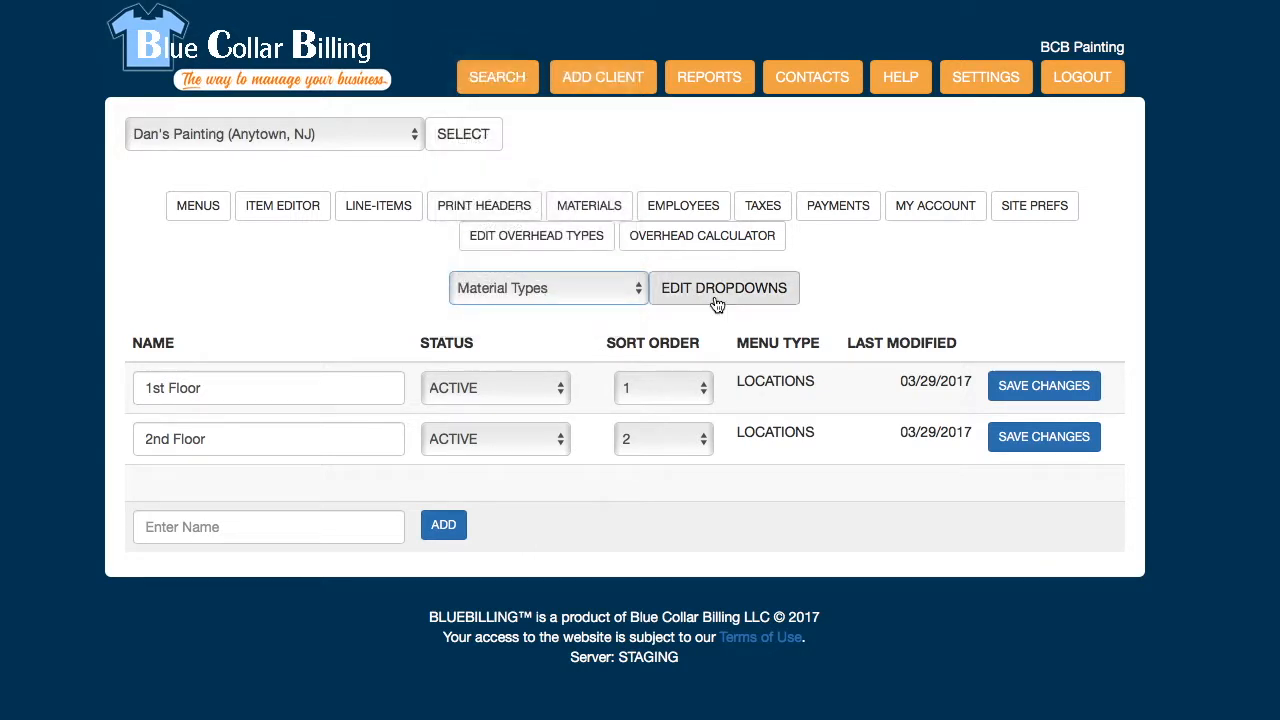
pyautogui.click(716, 300)
pyautogui.click(232, 478)
pyautogui.write('Supplier')
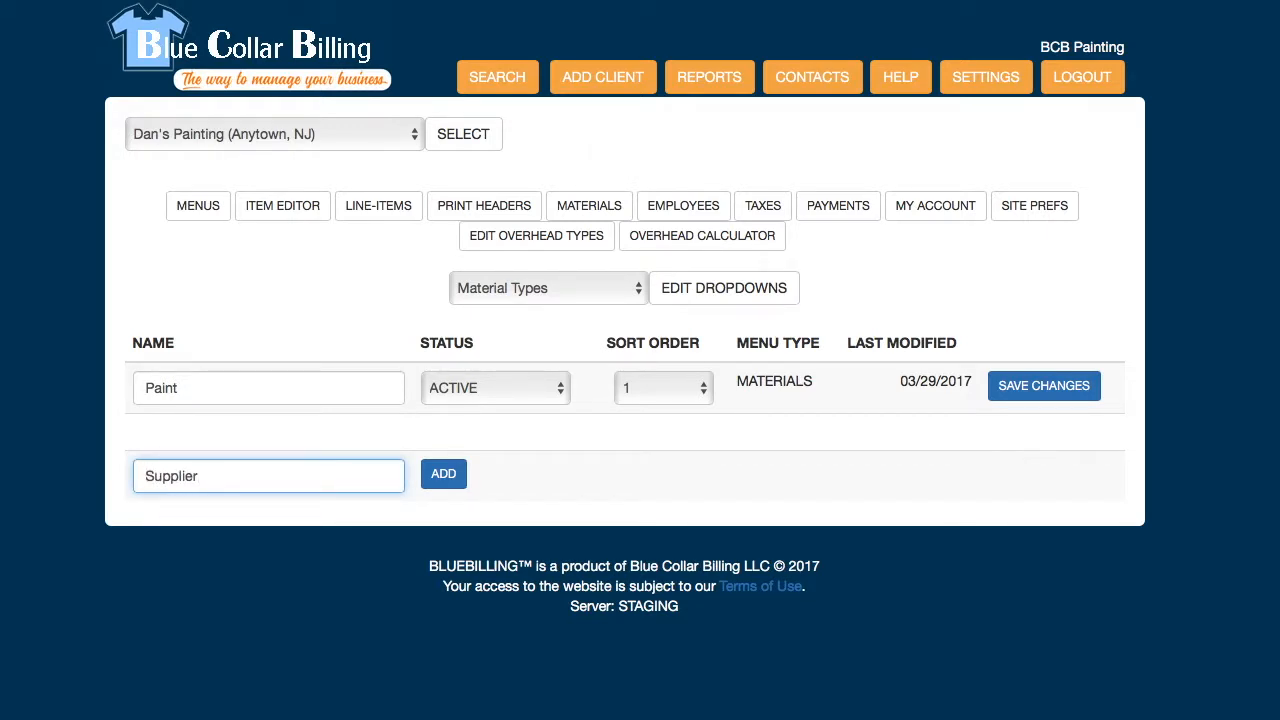
pyautogui.press('BackSpace')
pyautogui.write('s')
pyautogui.click(462, 488)
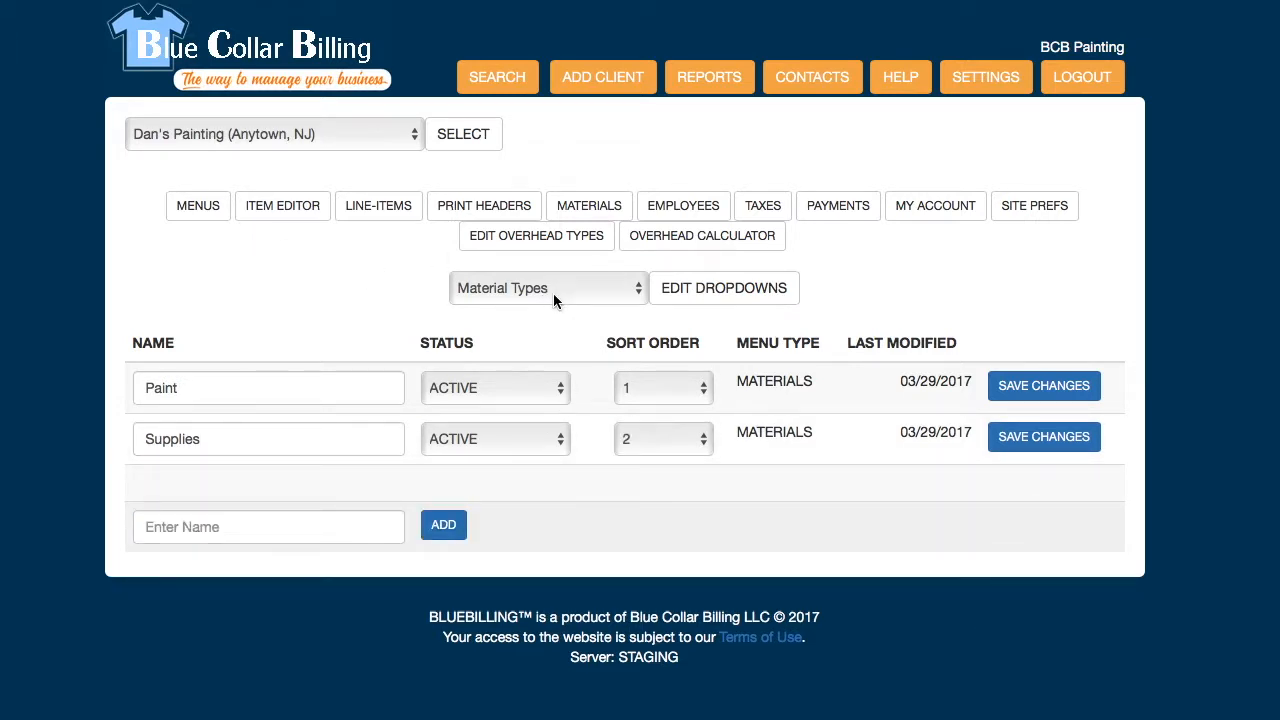
# Look over the item editor's proposal and invoice texts, and add a new line item in the line-items settings.
pyautogui.click(281, 210)
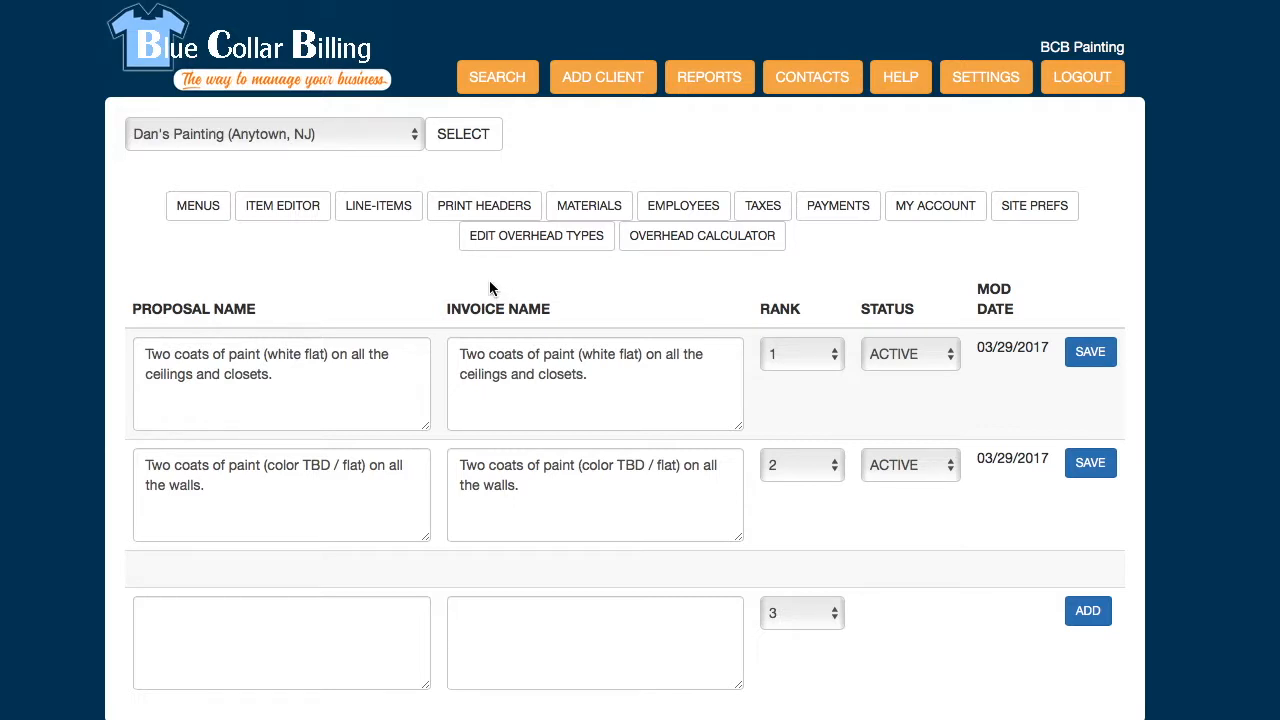
pyautogui.click(379, 210)
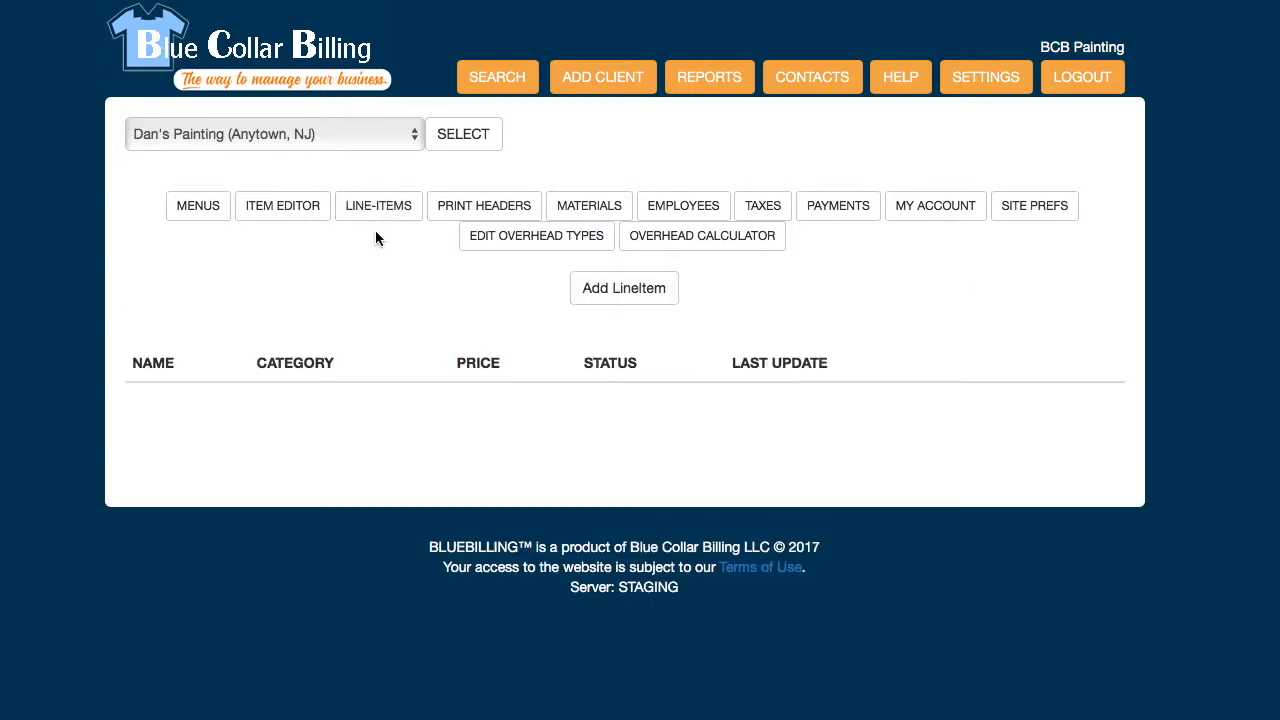
pyautogui.click(646, 291)
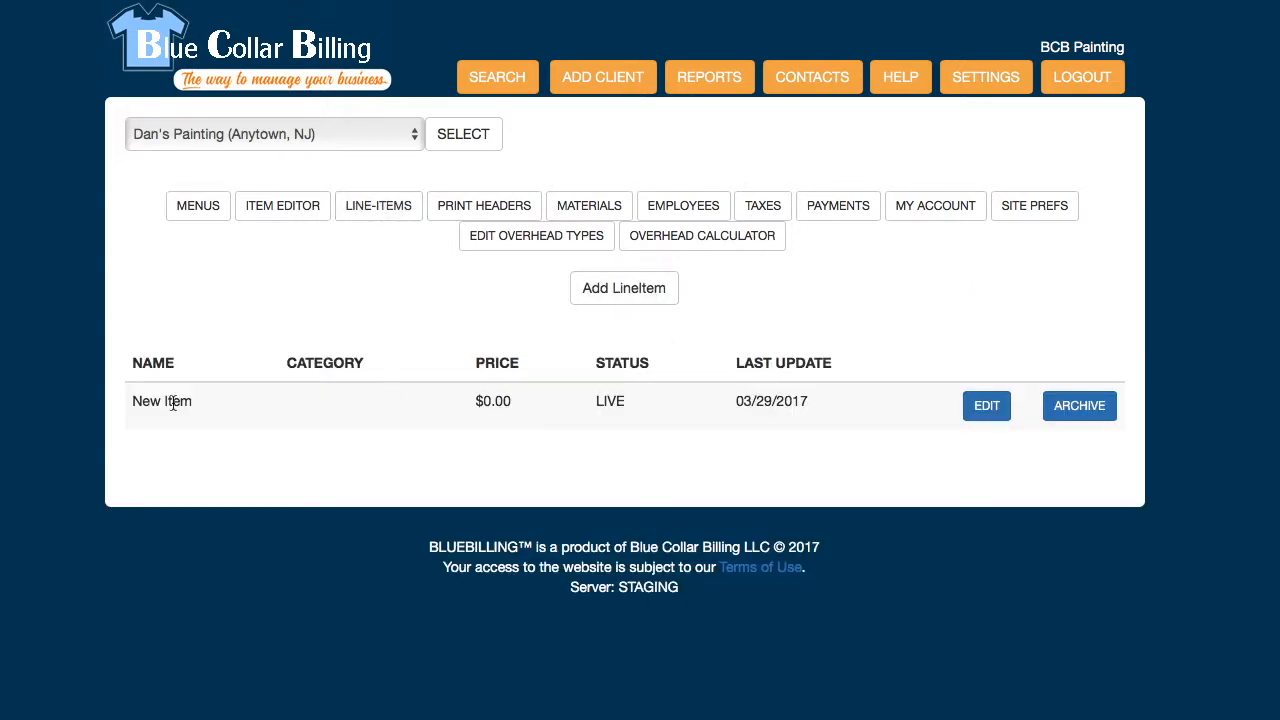
# Rename the new line item Paint Walls, set its price to 150 and save it.
pyautogui.click(987, 406)
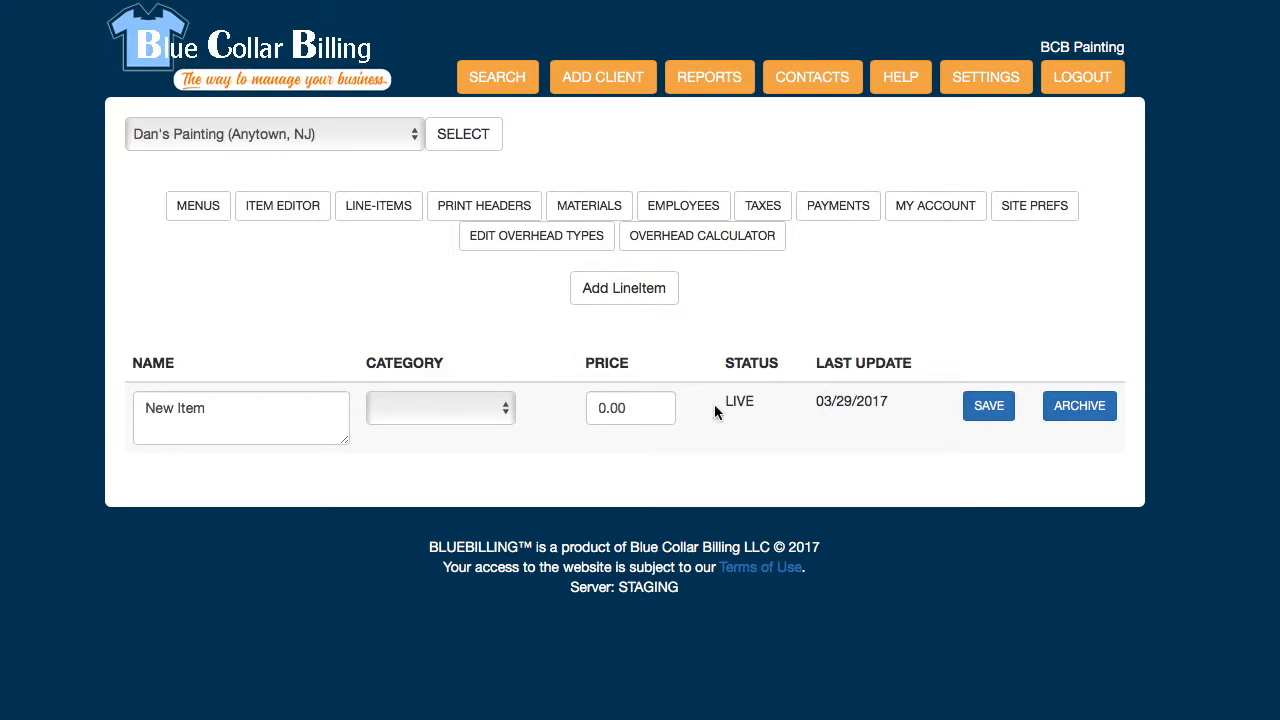
pyautogui.moveTo(226, 417); pyautogui.dragTo(70, 404)
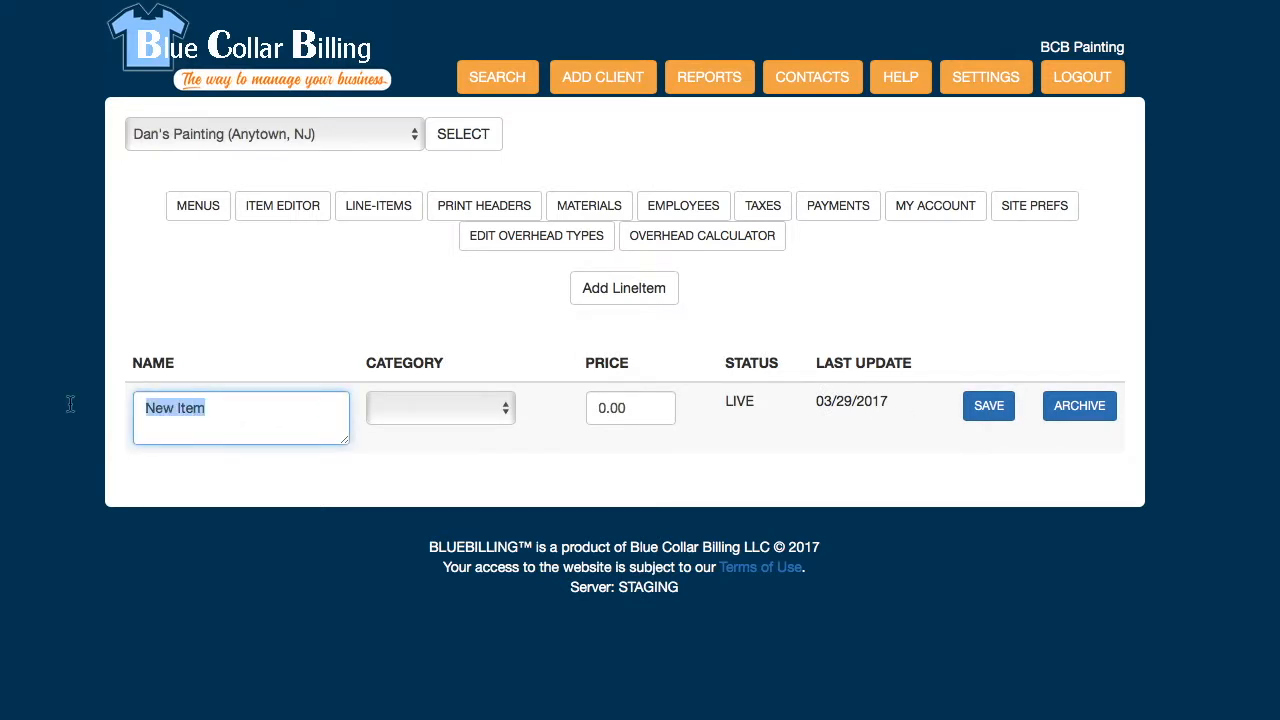
pyautogui.write('Paint Walls')
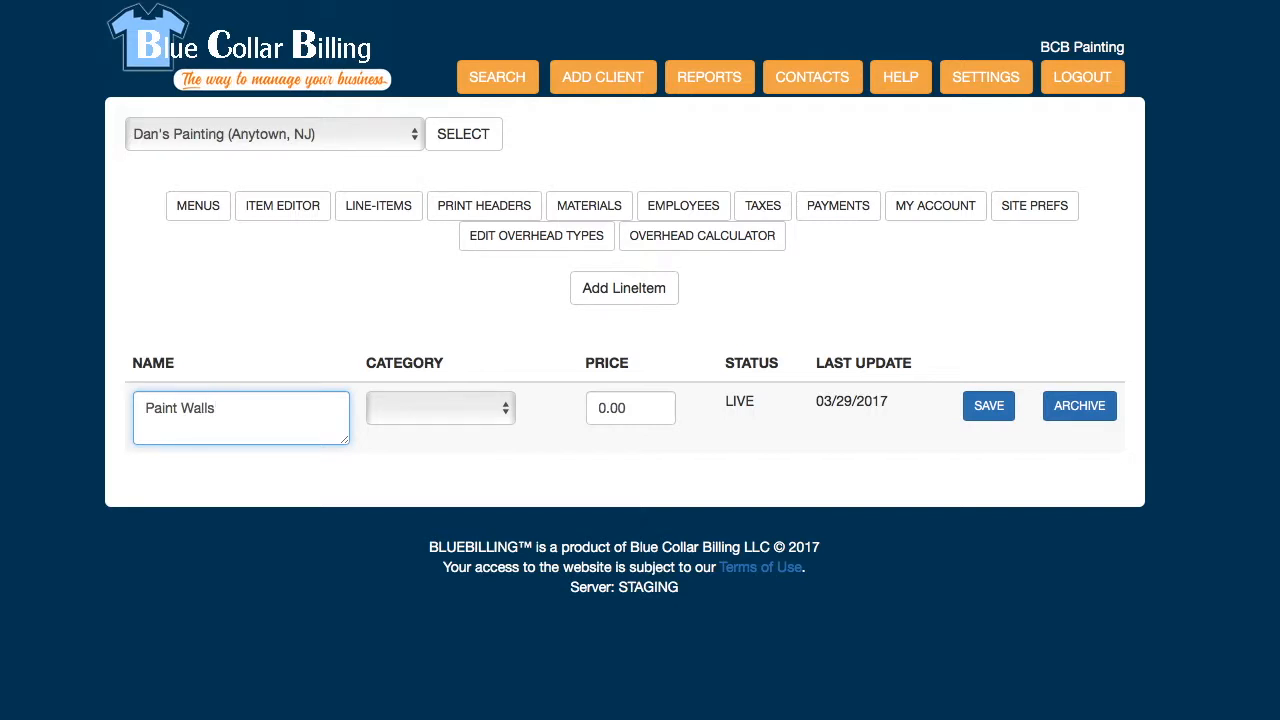
pyautogui.press('Tab')
pyautogui.press('Tab')
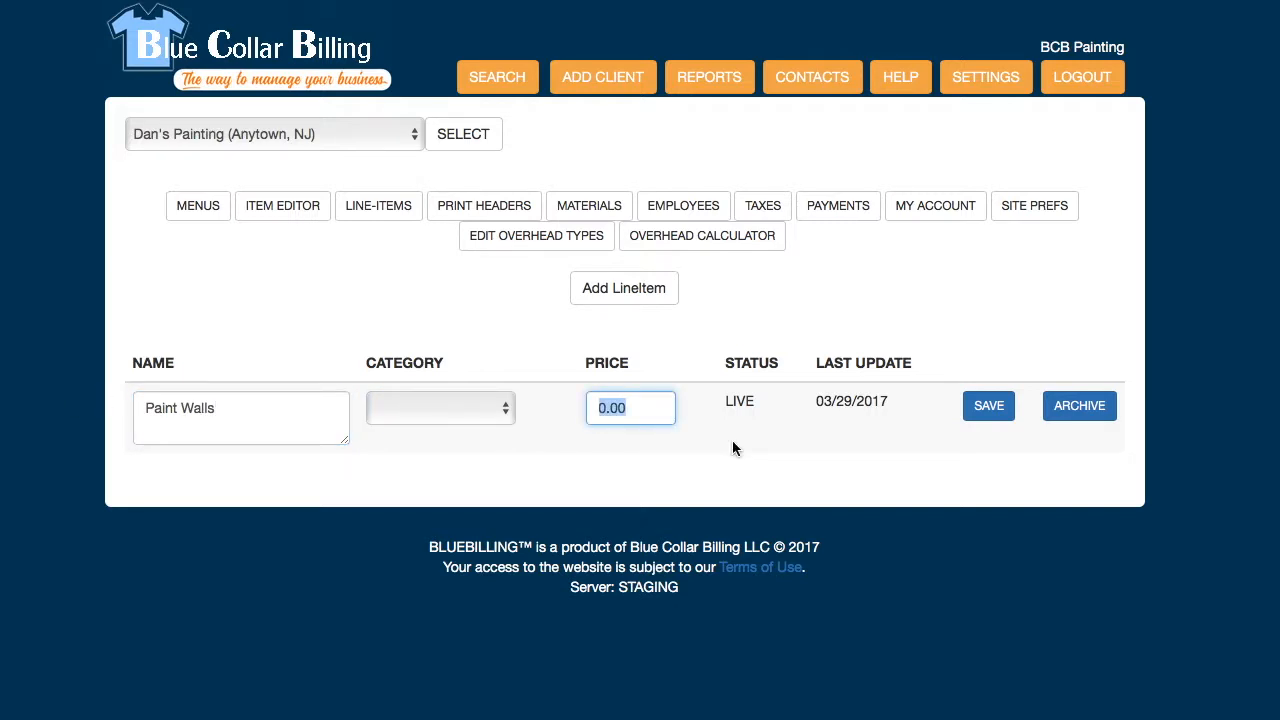
pyautogui.write('150')
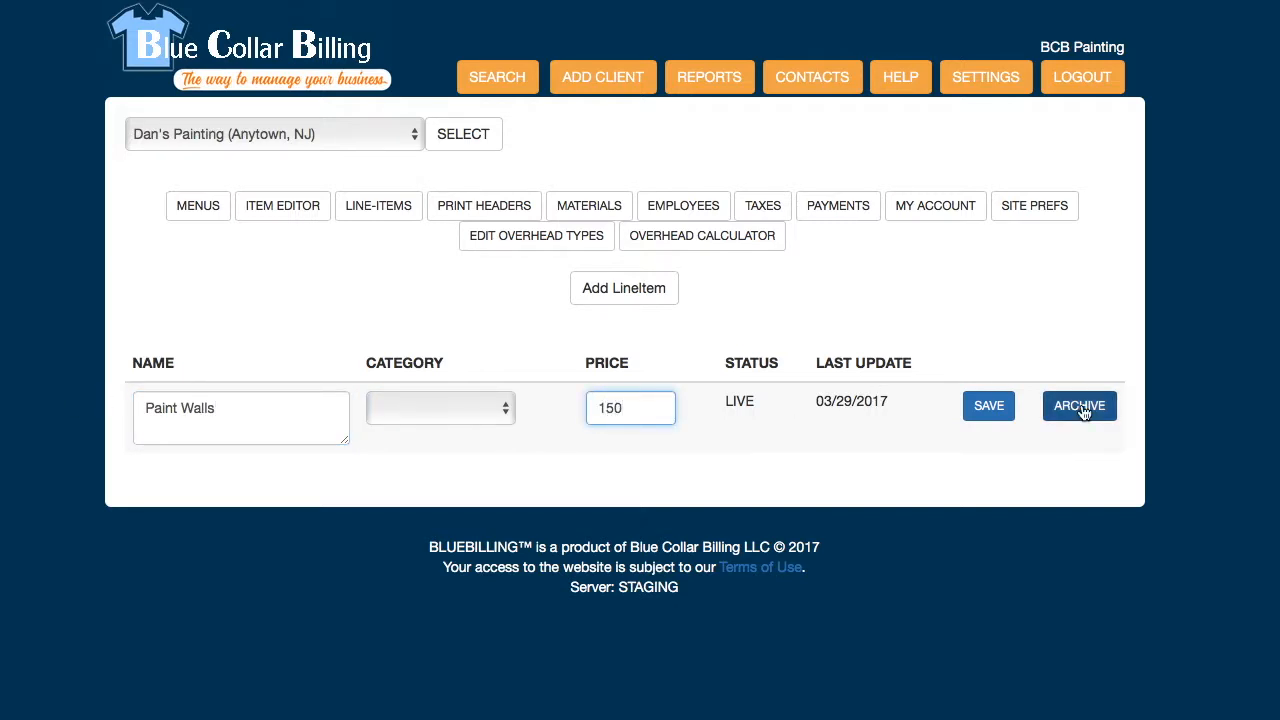
pyautogui.click(999, 411)
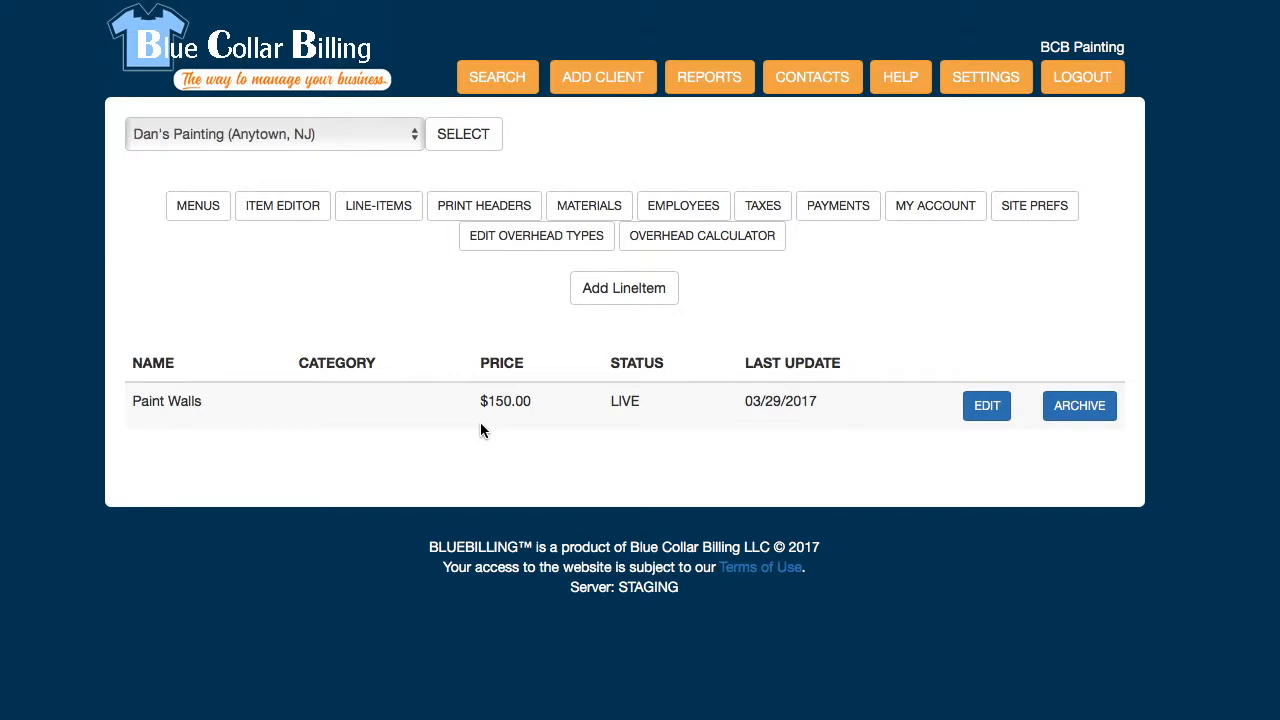
# Review the print header settings, from the company name and address through the thank-you, signature and legal fields.
pyautogui.click(490, 216)
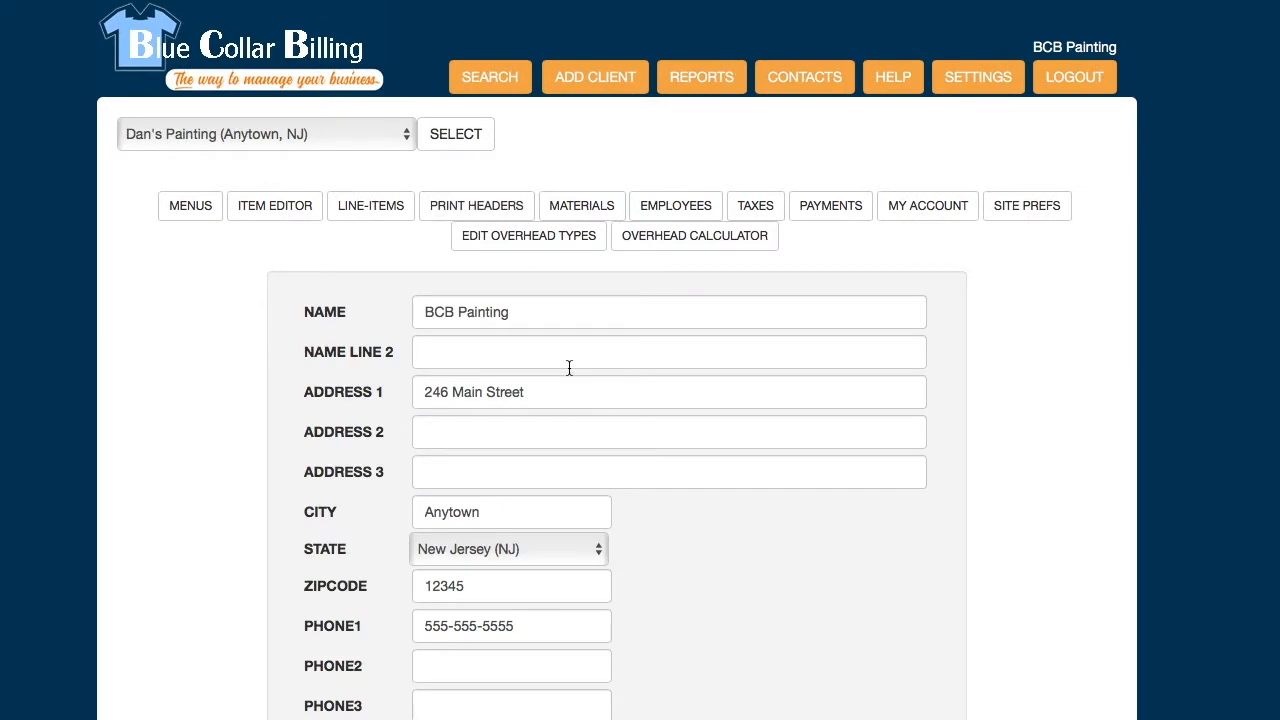
pyautogui.scroll(-3, 565, 368)
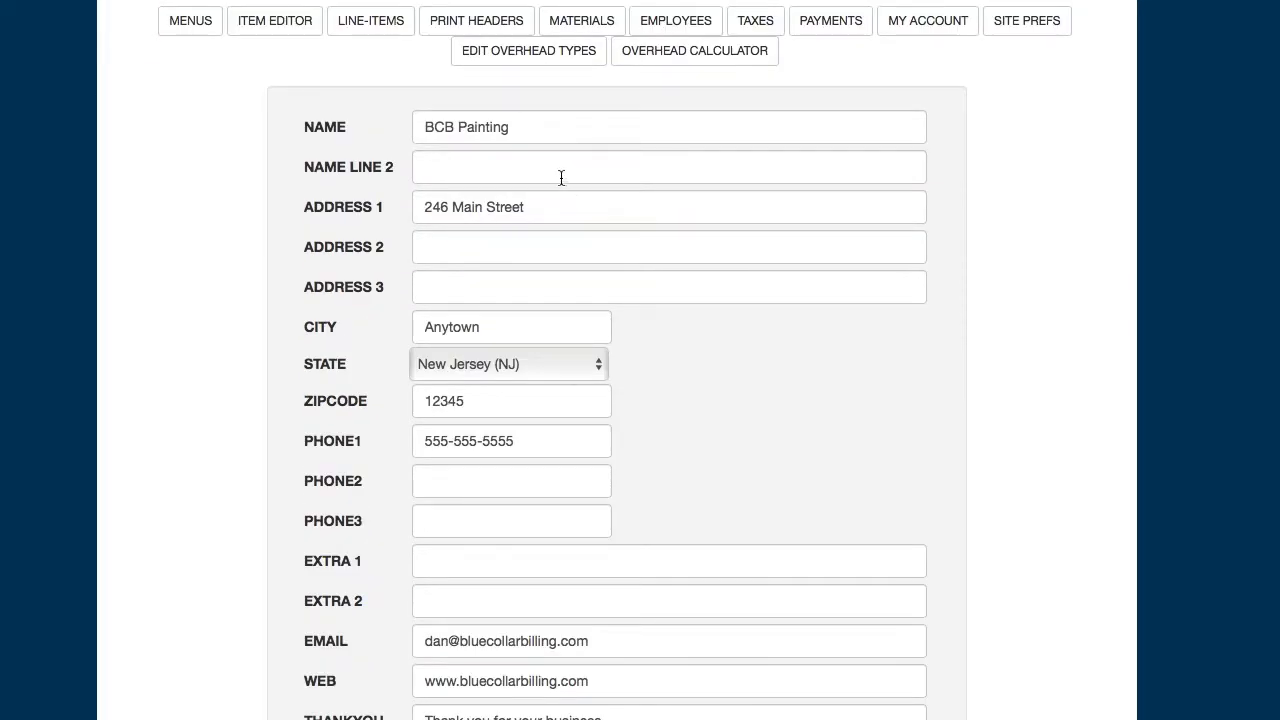
pyautogui.scroll(-1, 560, 178)
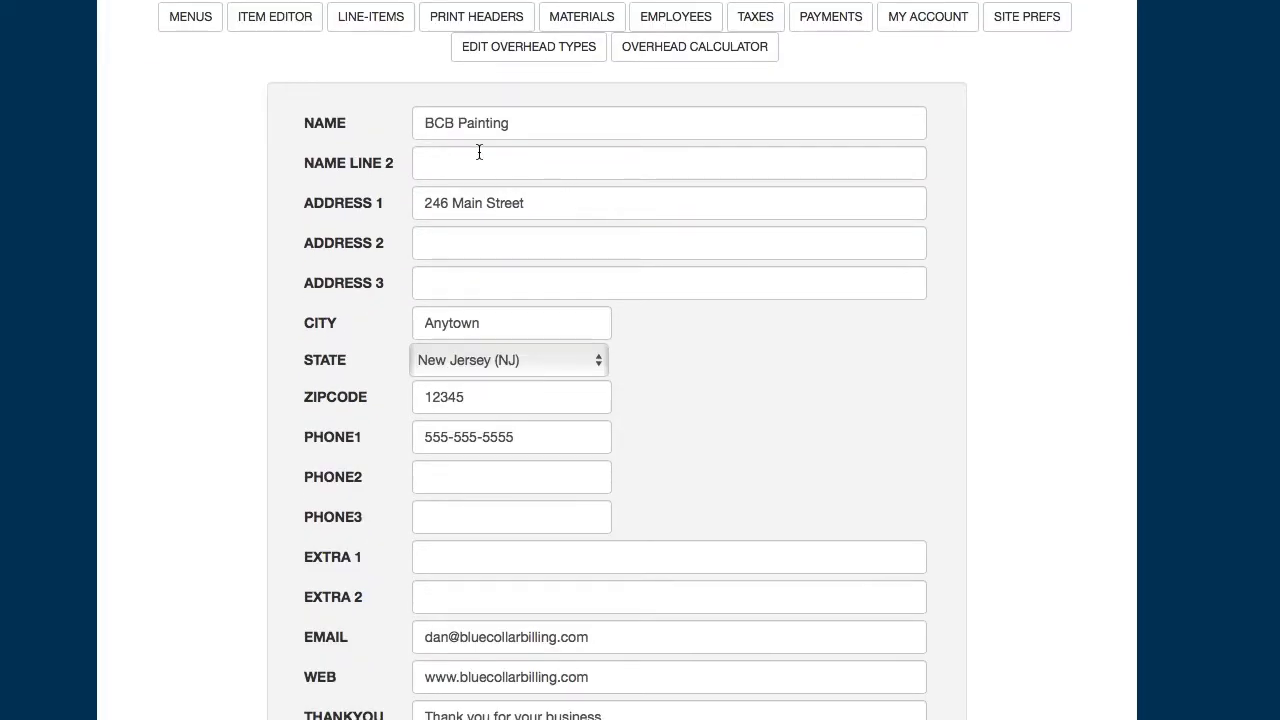
pyautogui.scroll(-2, 483, 138)
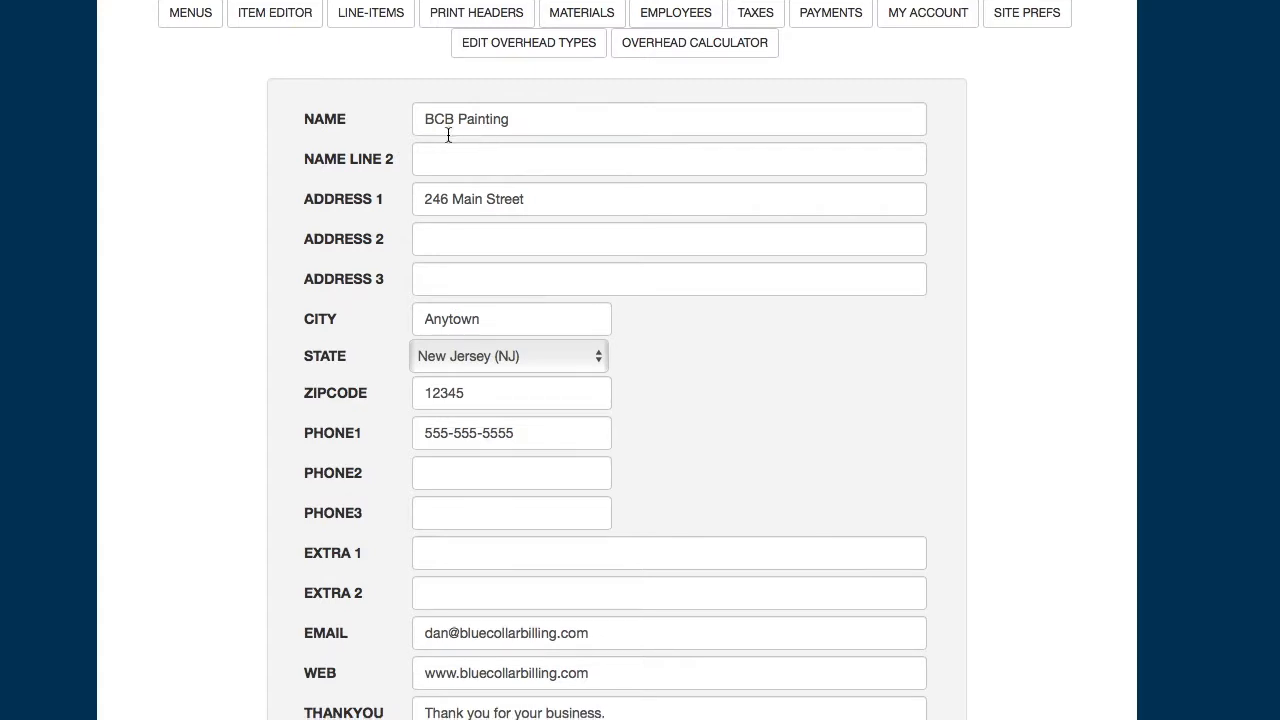
pyautogui.scroll(-3, 490, 437)
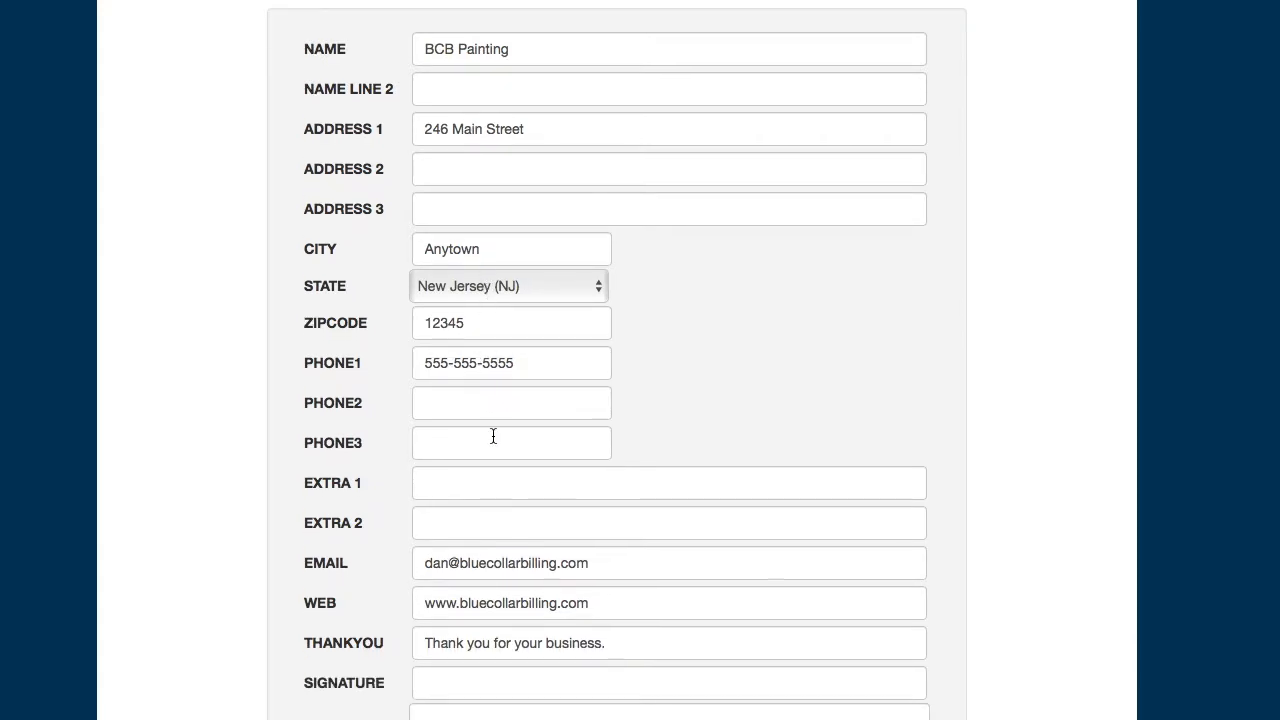
pyautogui.scroll(-1, 500, 560)
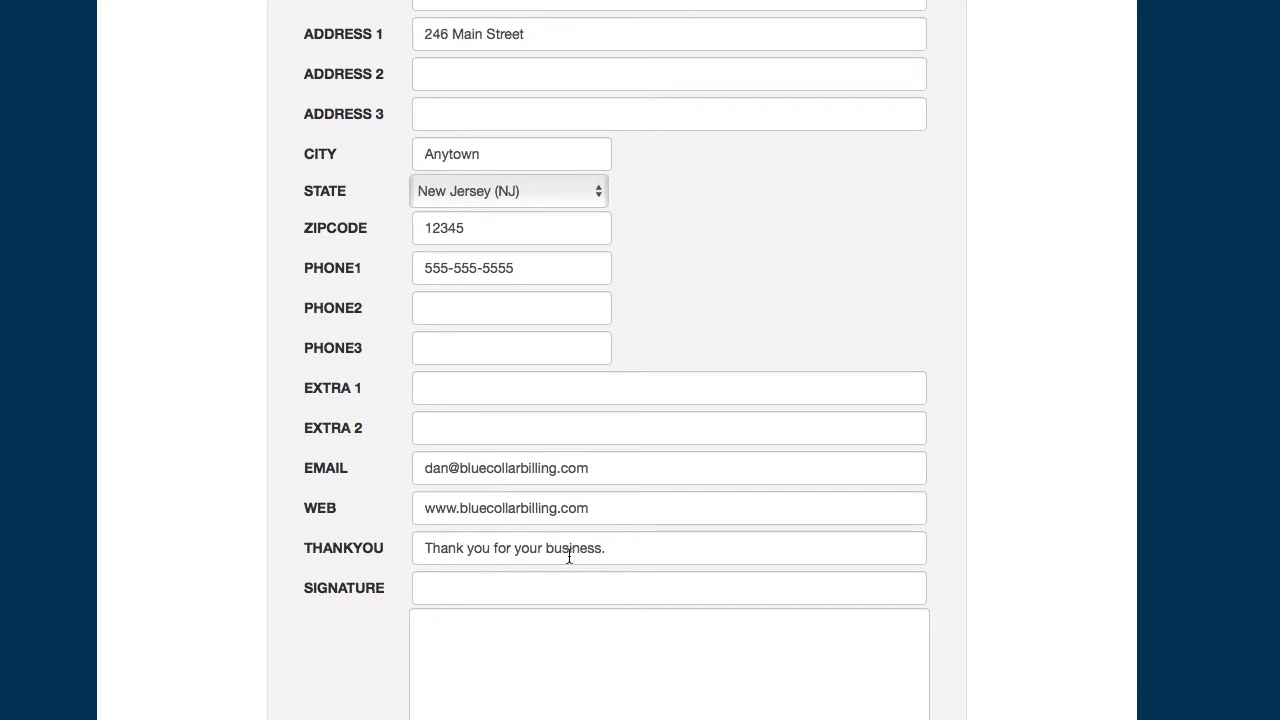
pyautogui.scroll(-1, 592, 562)
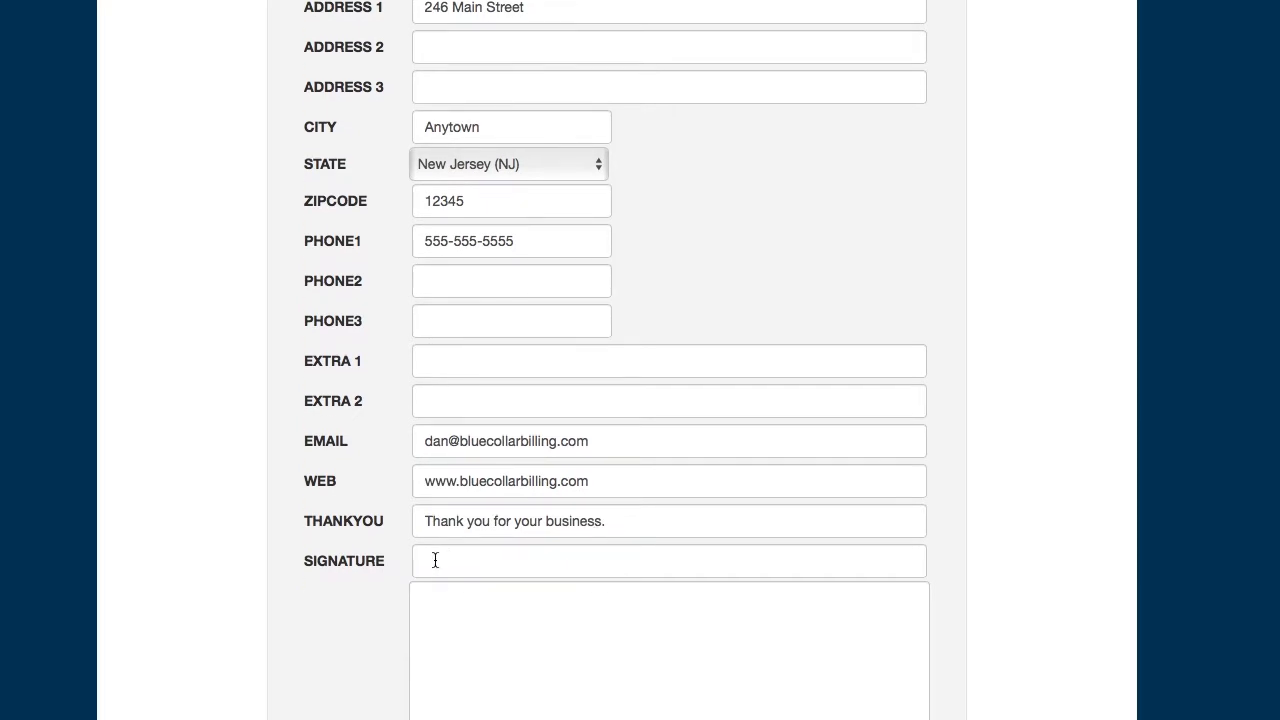
pyautogui.scroll(-1, 687, 550)
pyautogui.scroll(-5, 687, 550)
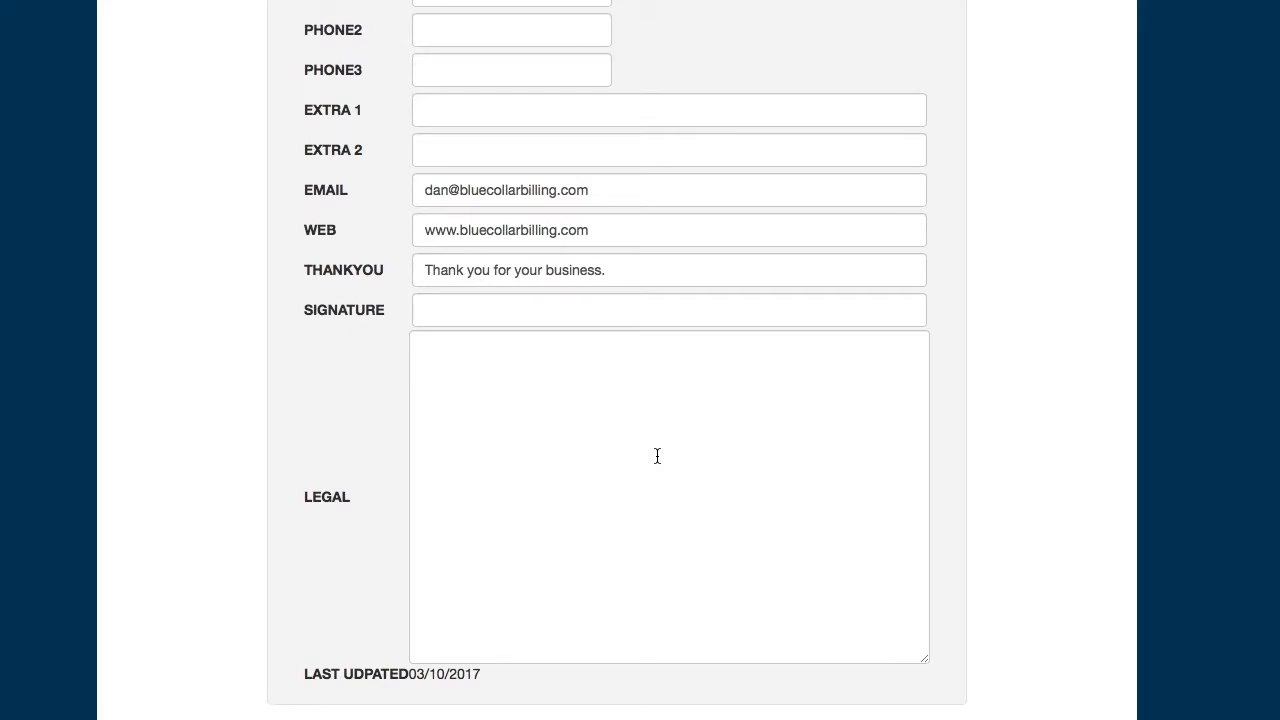
pyautogui.scroll(-1, 657, 456)
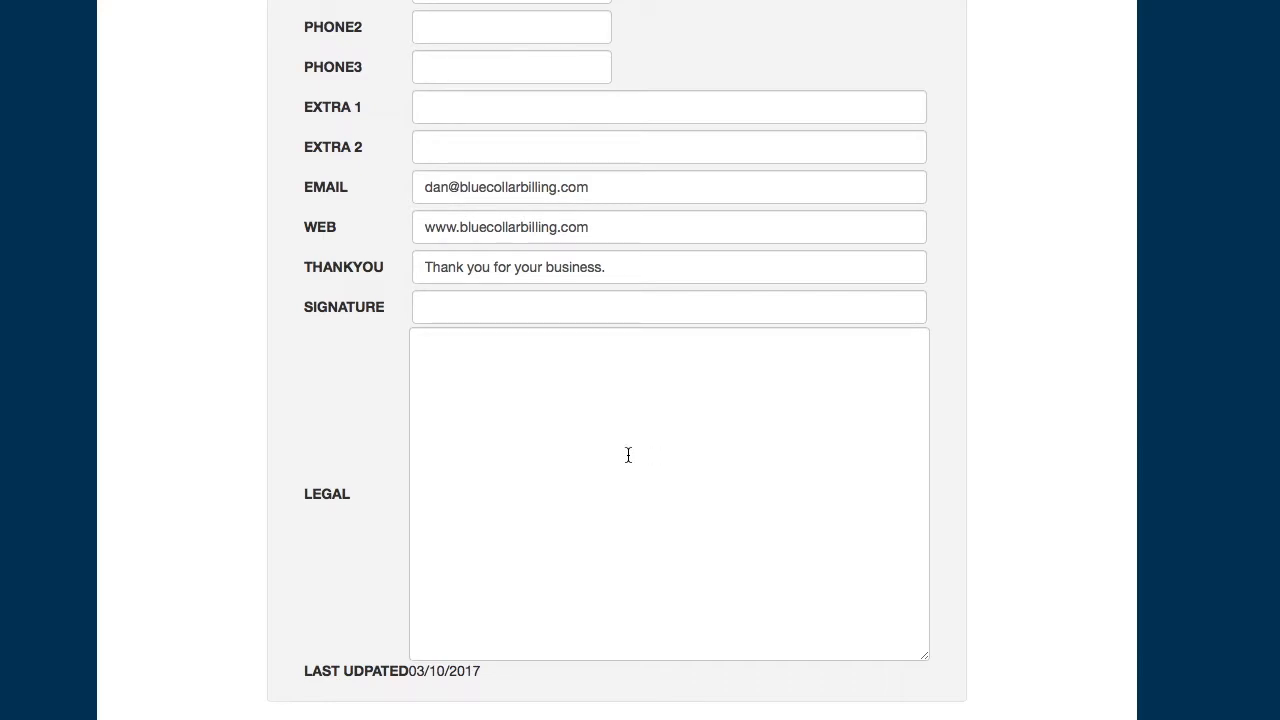
pyautogui.scroll(6, 532, 489)
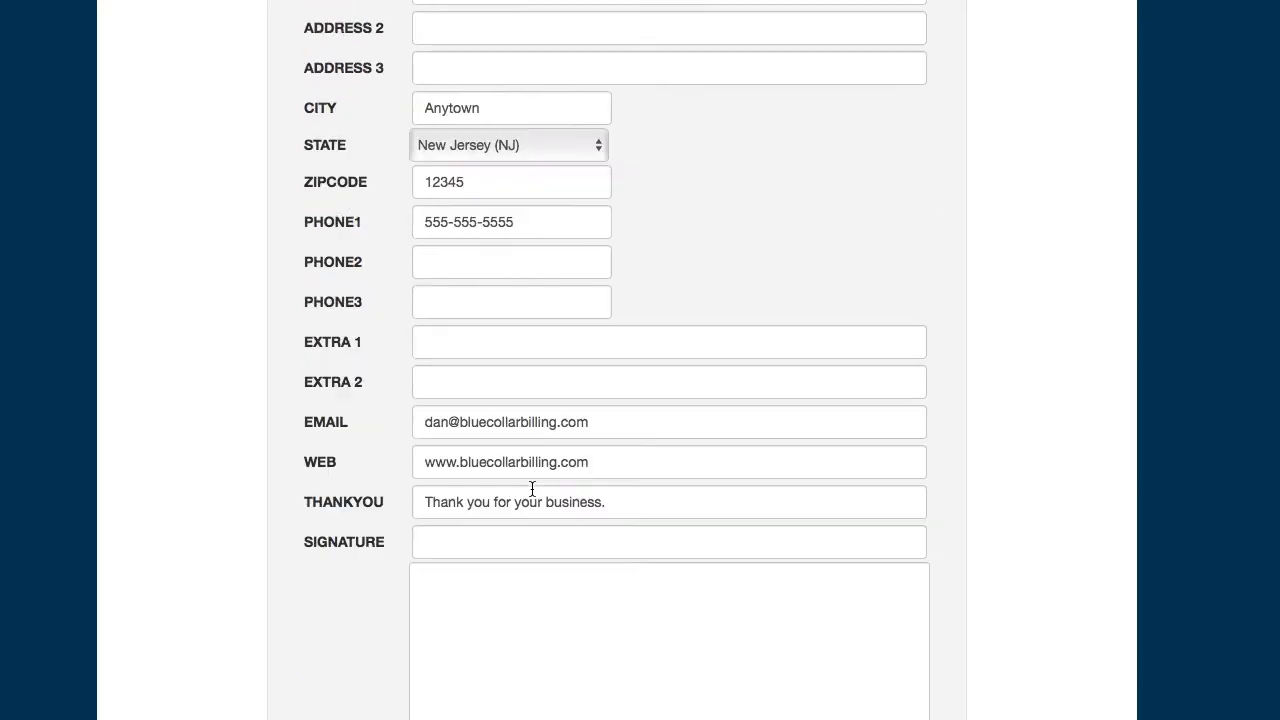
# Add a new material in the materials settings, named Blue Tape and assigned to the Supplies category.
pyautogui.click(567, 207)
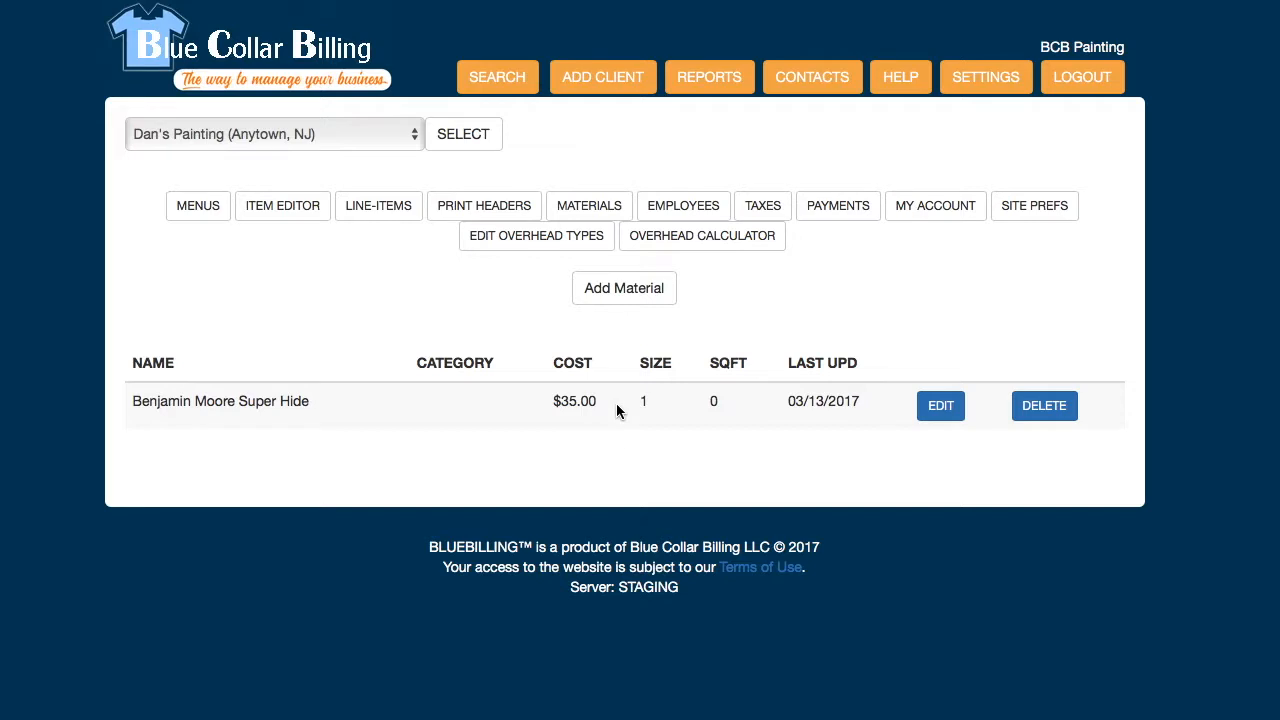
pyautogui.click(604, 289)
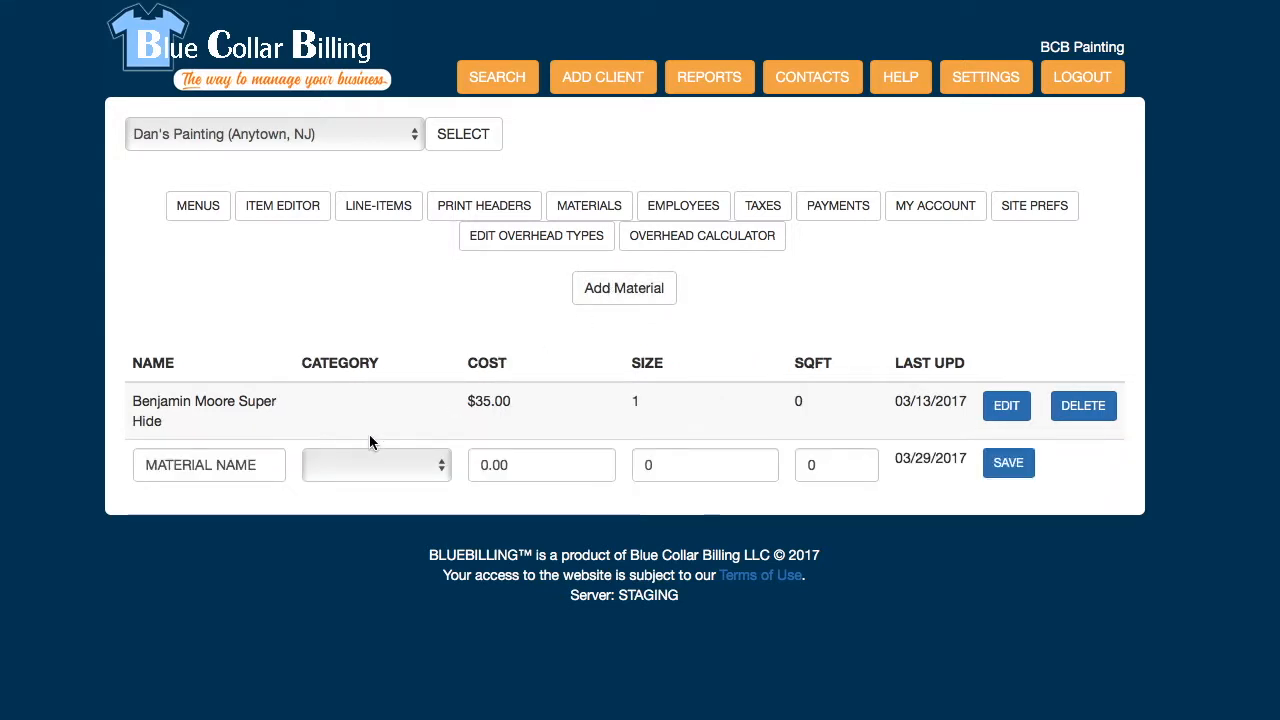
pyautogui.moveTo(270, 467); pyautogui.dragTo(130, 461)
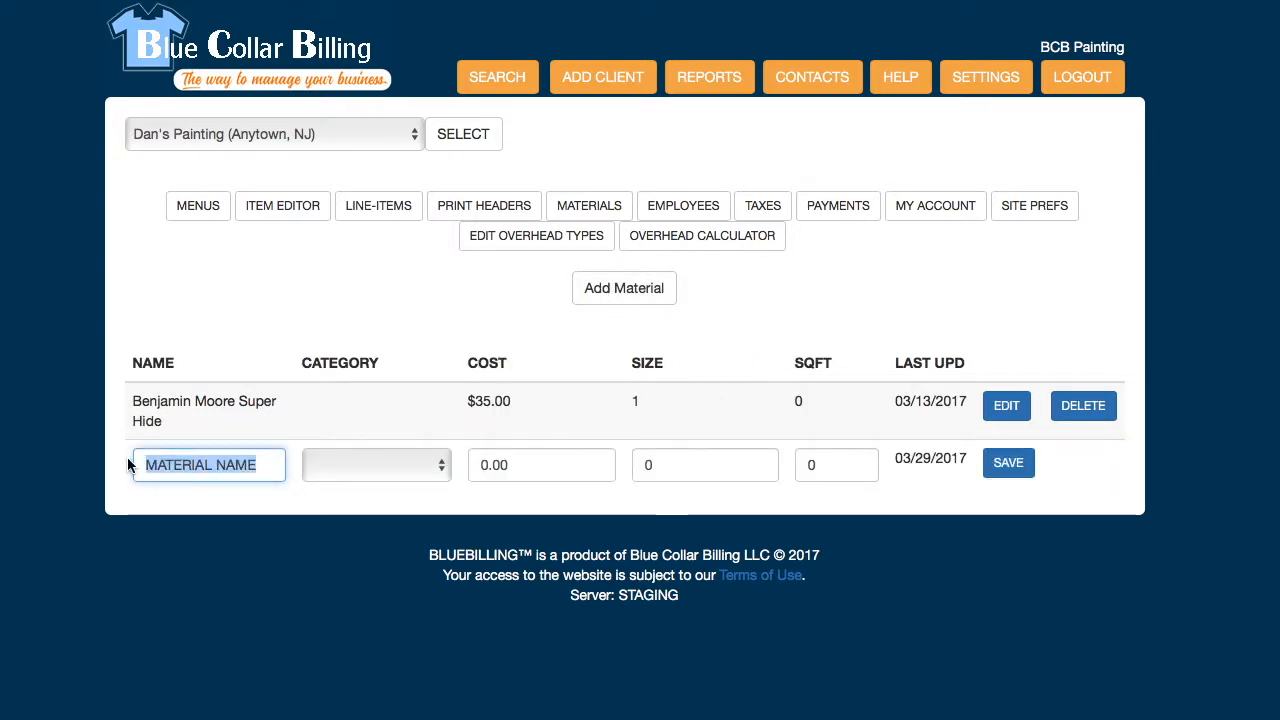
pyautogui.write('Blue Tape')
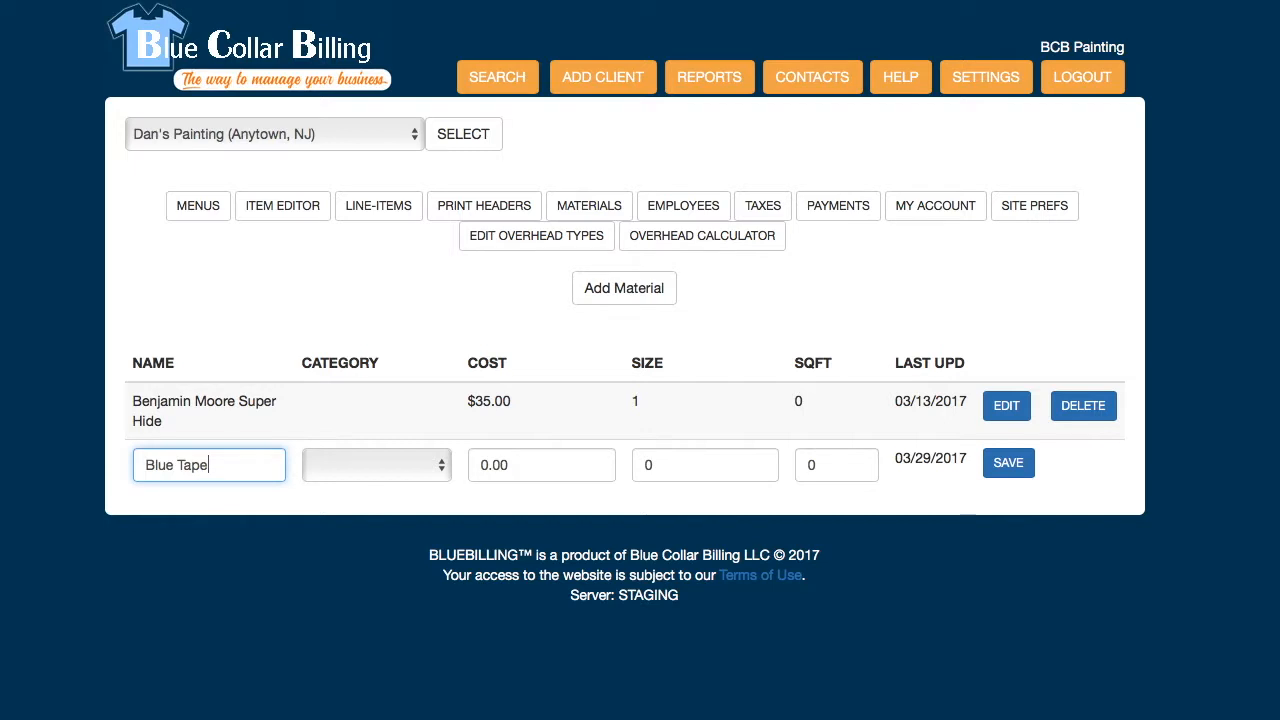
pyautogui.click(401, 472)
pyautogui.click(337, 512)
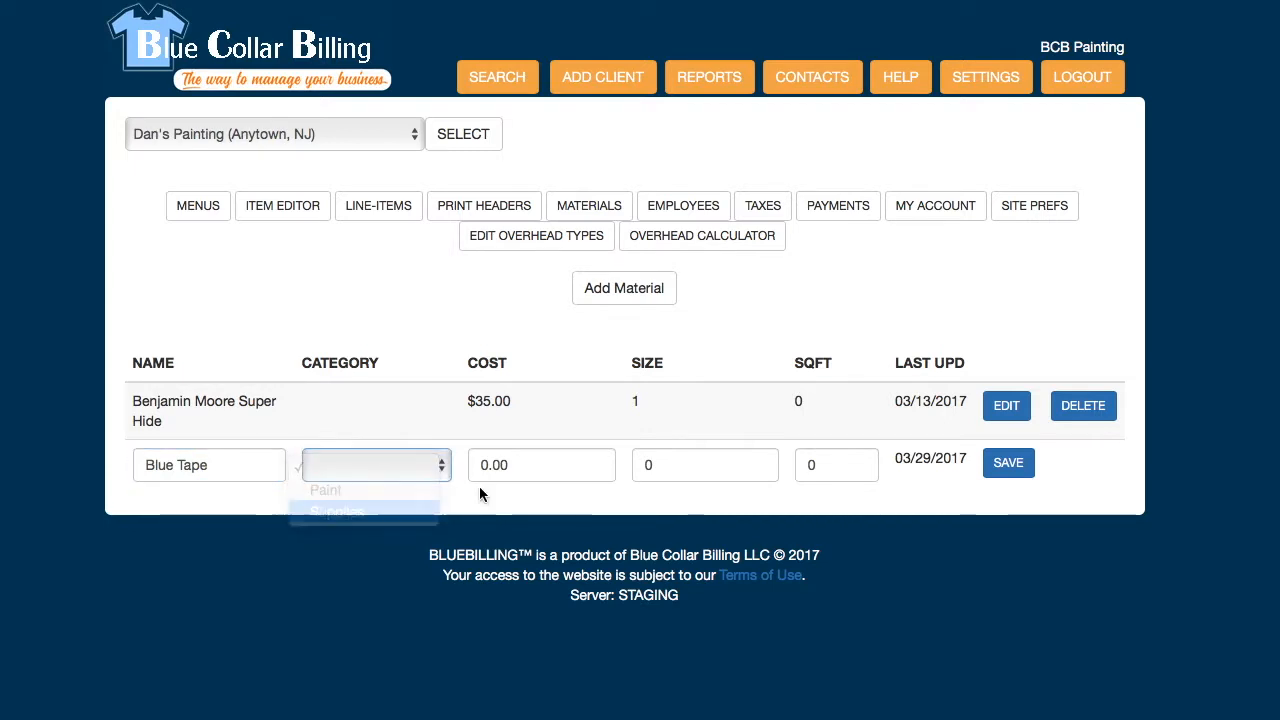
# Set Blue Tape's cost to 2.00 and its size to 1, and save the material.
pyautogui.press('Tab')
pyautogui.write('2.00')
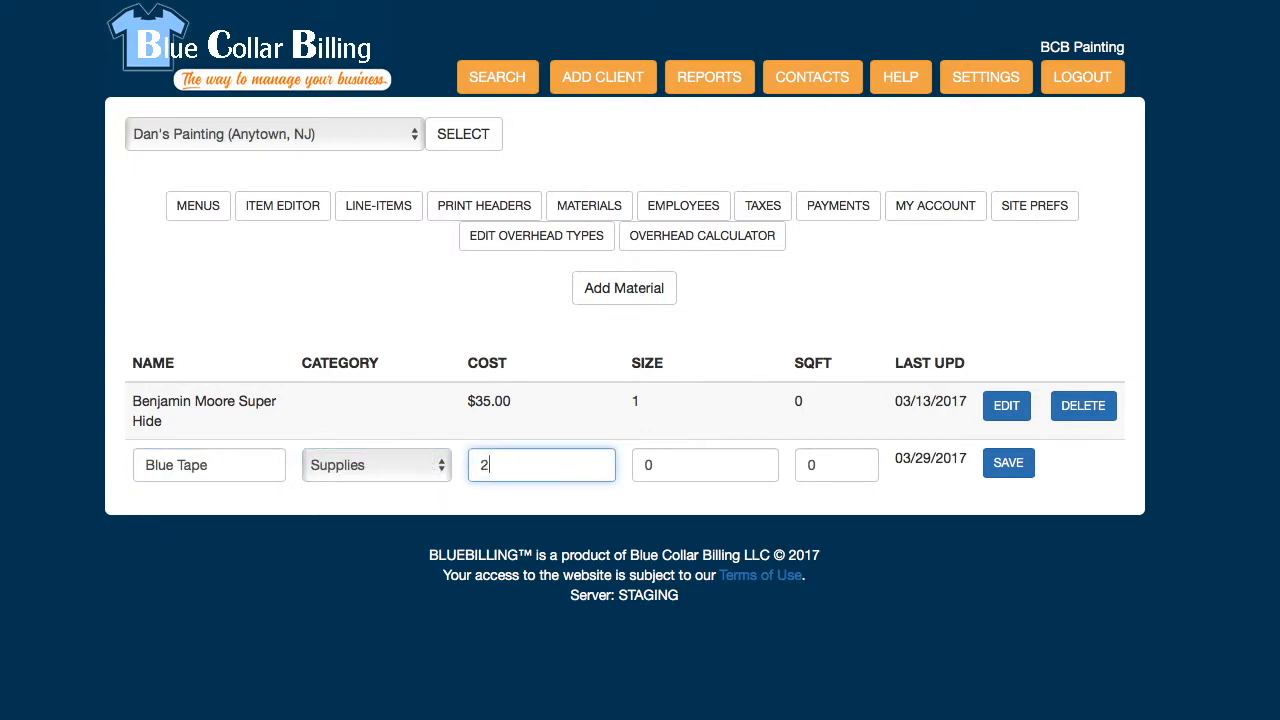
pyautogui.press('Tab')
pyautogui.write('1')
pyautogui.press('Tab')
pyautogui.press('Tab')
pyautogui.press('Return')
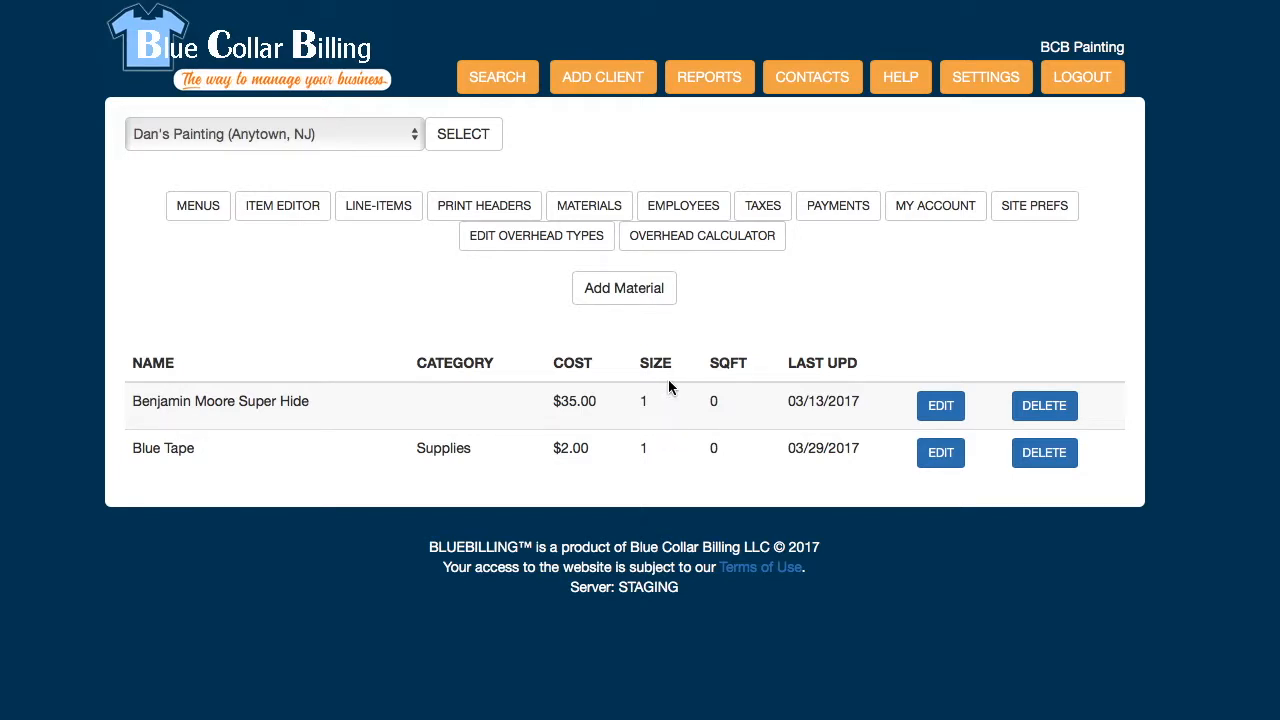
# Open the owner's employee record for editing, set Sales Team to YES and review the contact, notes and login fields.
pyautogui.click(680, 210)
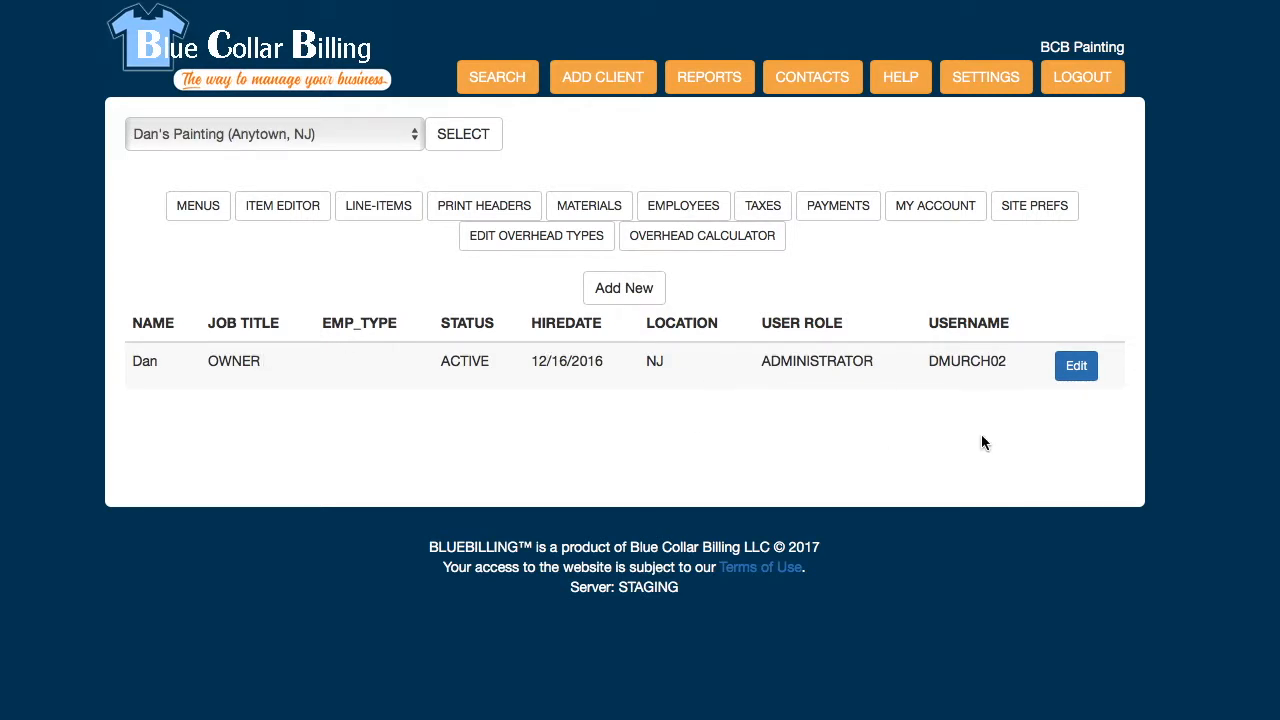
pyautogui.click(1074, 367)
pyautogui.scroll(-1, 600, 437)
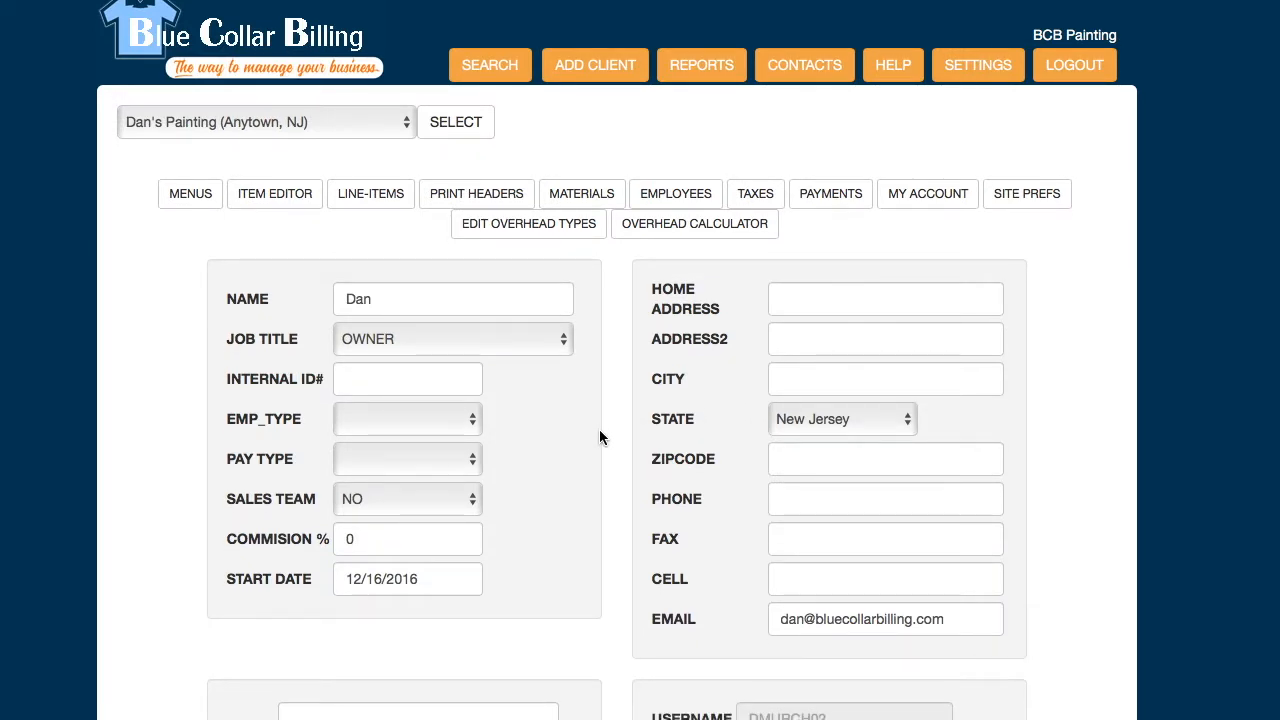
pyautogui.click(398, 505)
pyautogui.click(398, 484)
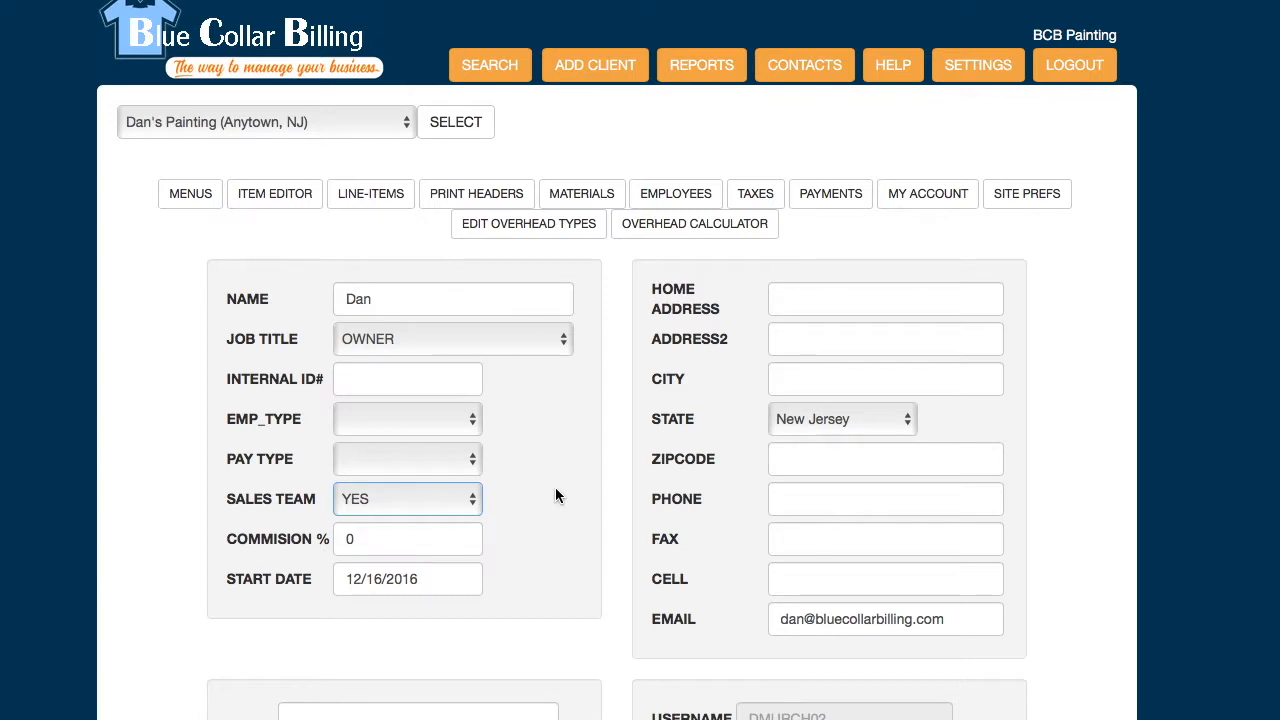
pyautogui.scroll(-3, 557, 495)
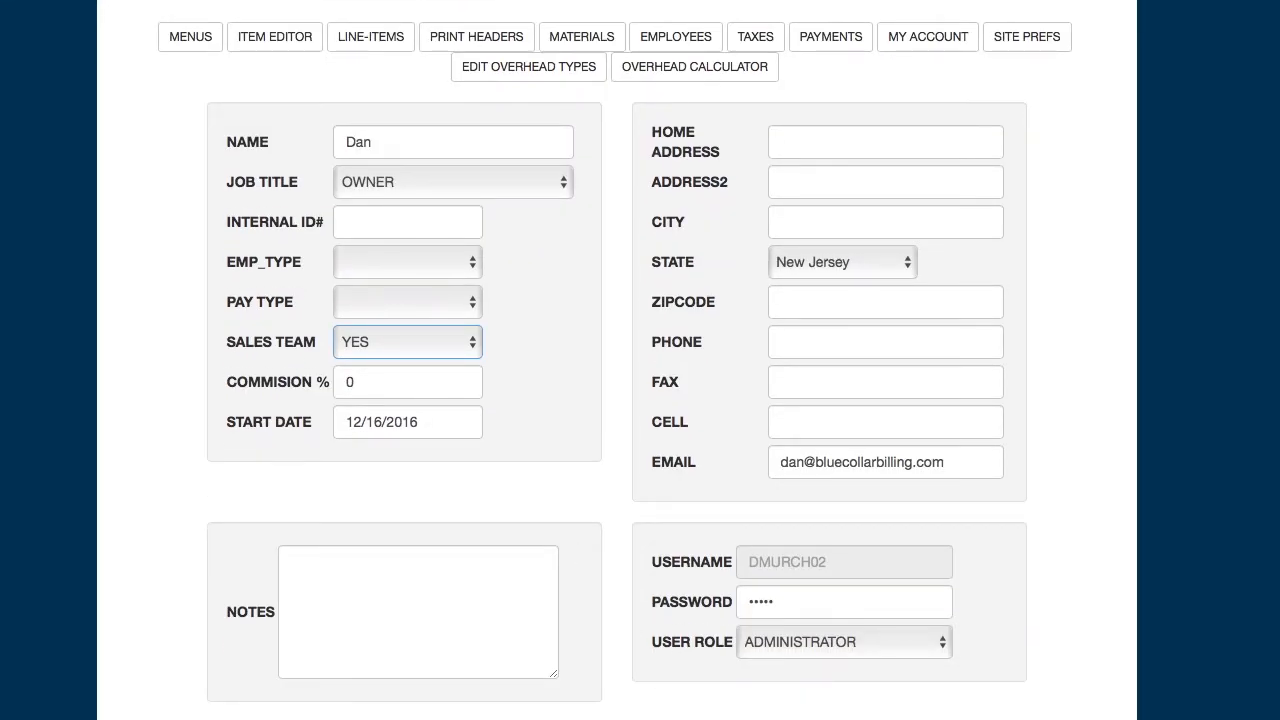
pyautogui.scroll(3, 634, 511)
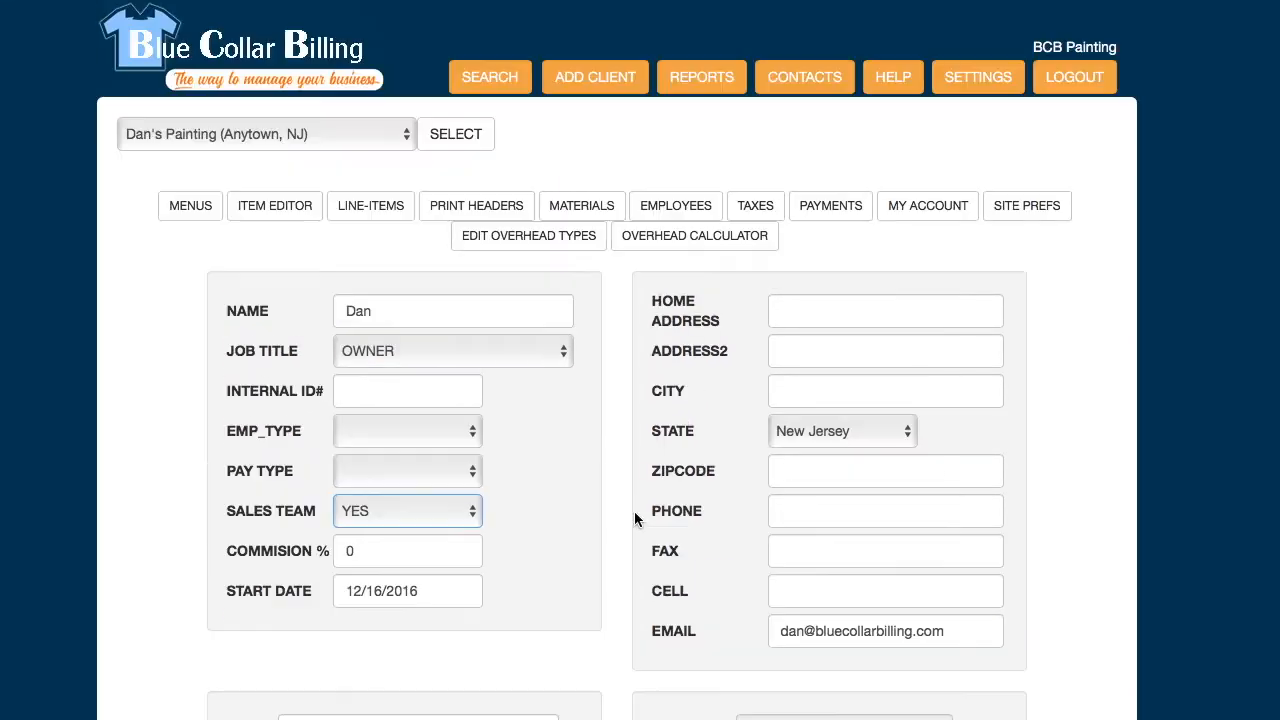
# Add a tax rate of .0687 for New Jersey, ZIP code 07852, in the tax settings.
pyautogui.click(768, 206)
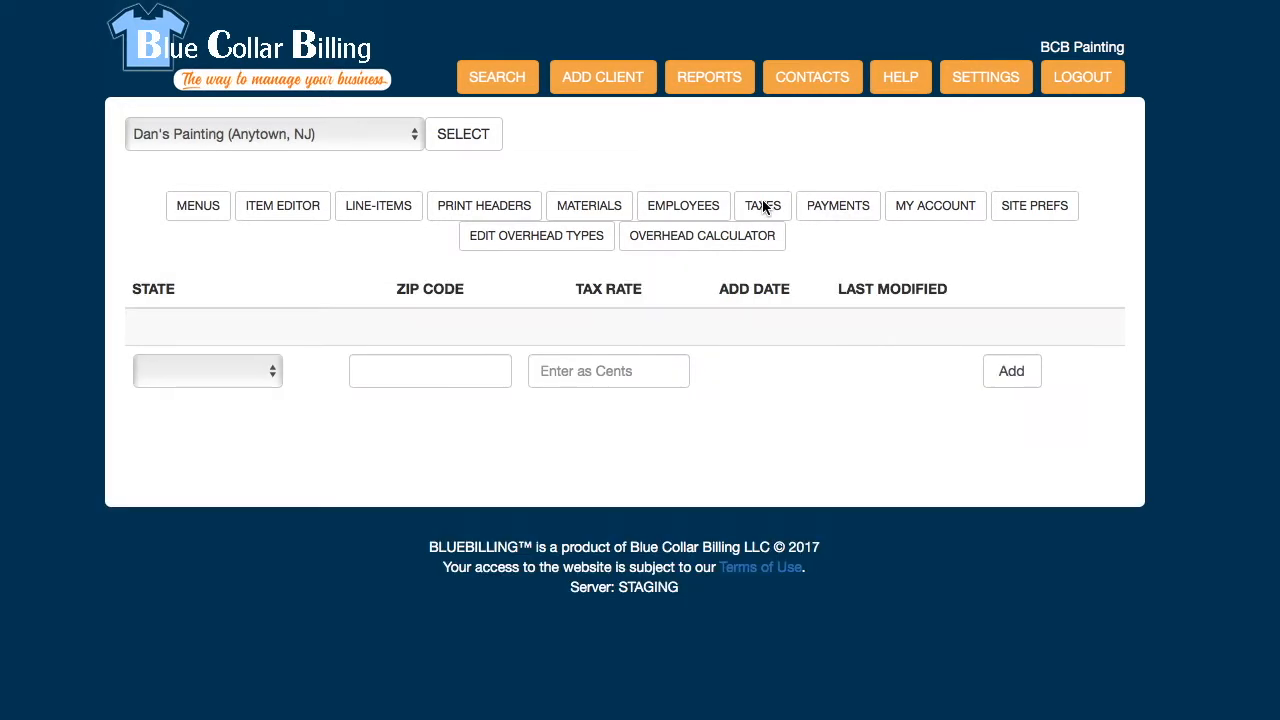
pyautogui.click(192, 374)
pyautogui.scroll(-5, 175, 560)
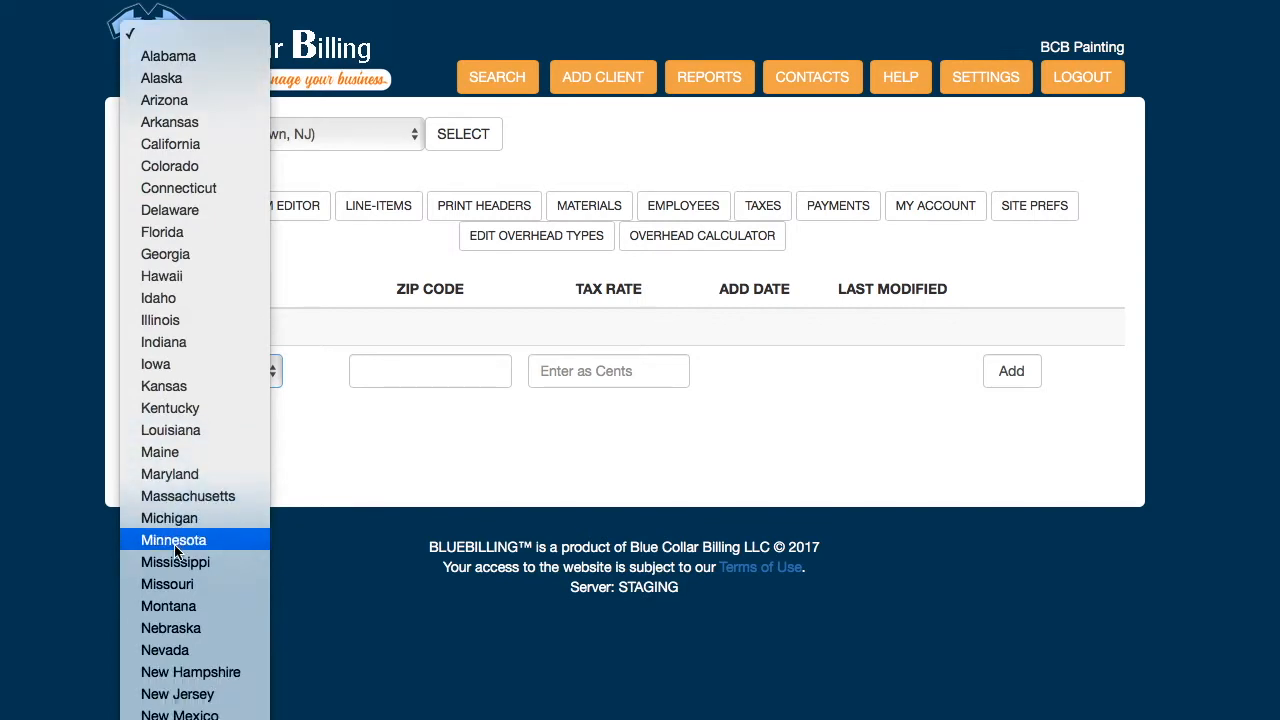
pyautogui.click(175, 594)
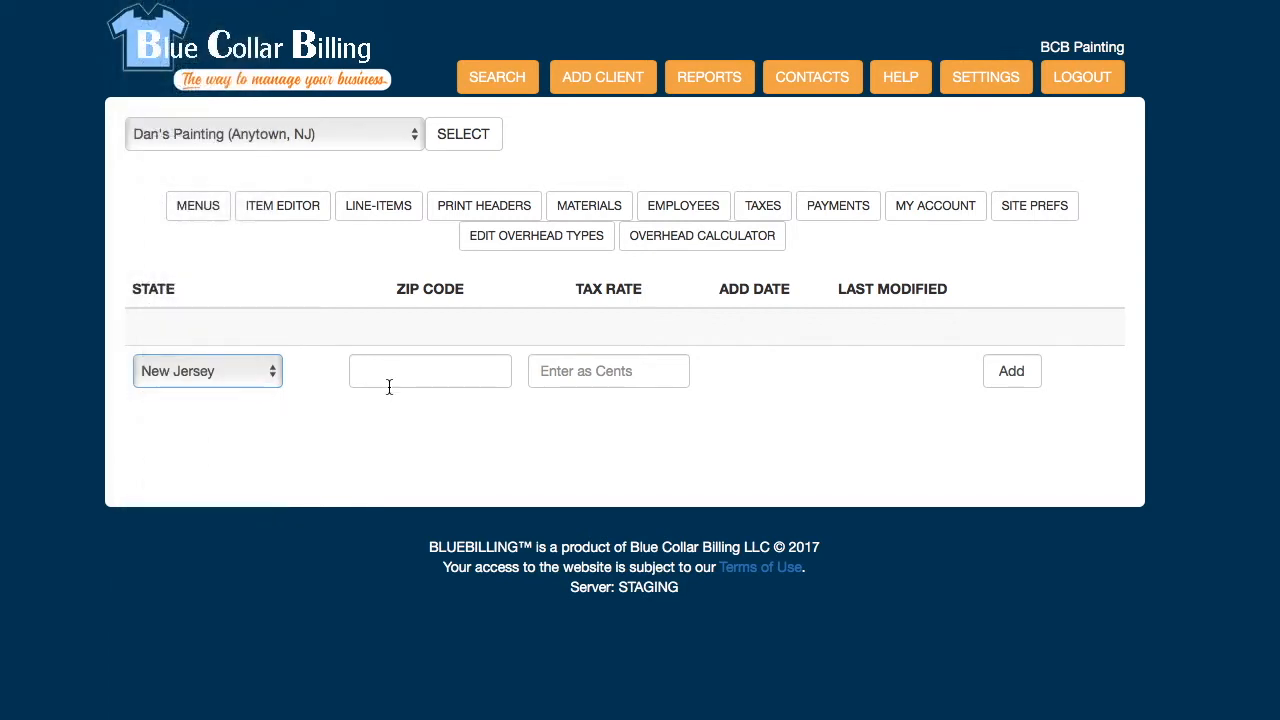
pyautogui.click(391, 372)
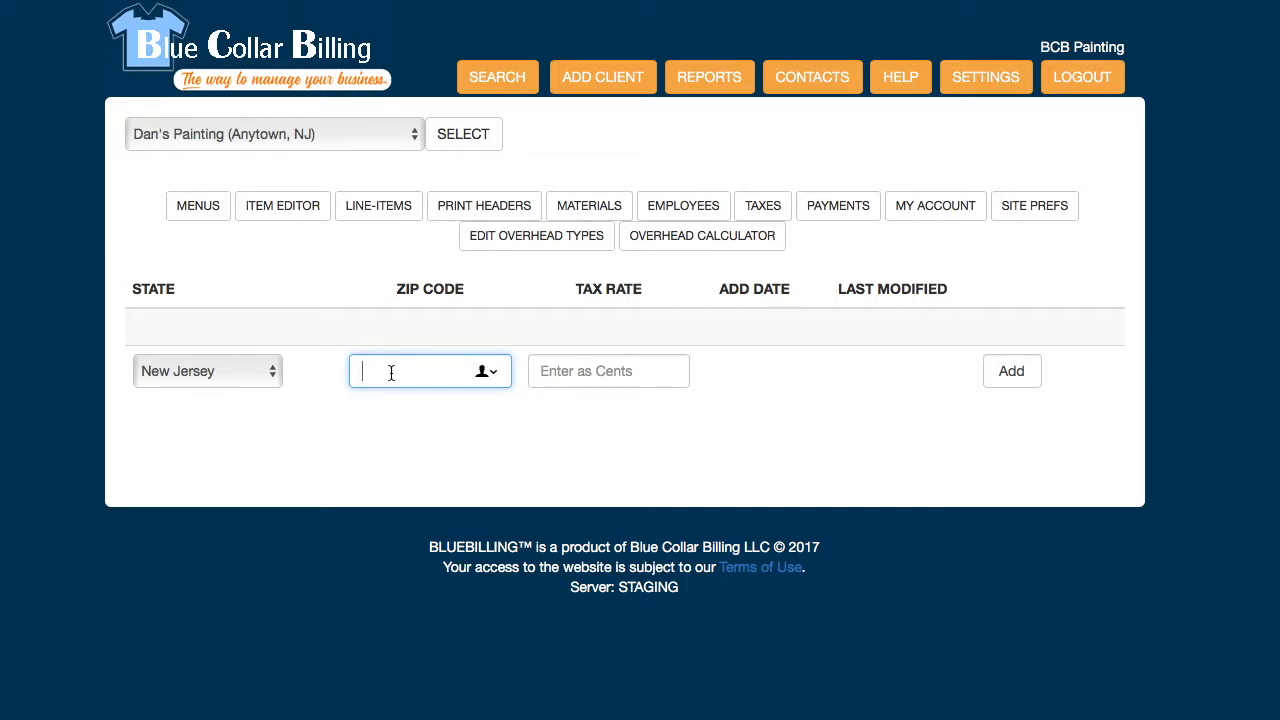
pyautogui.write('07852')
pyautogui.press('Tab')
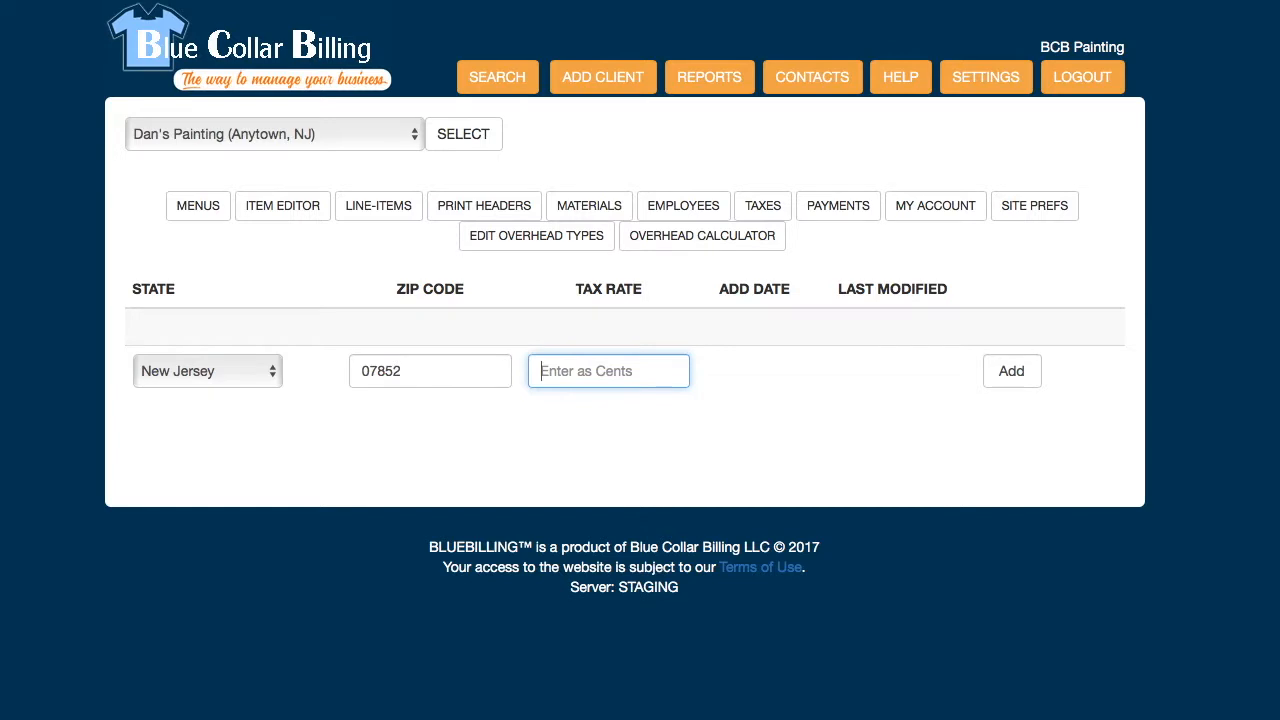
pyautogui.write('.0687')
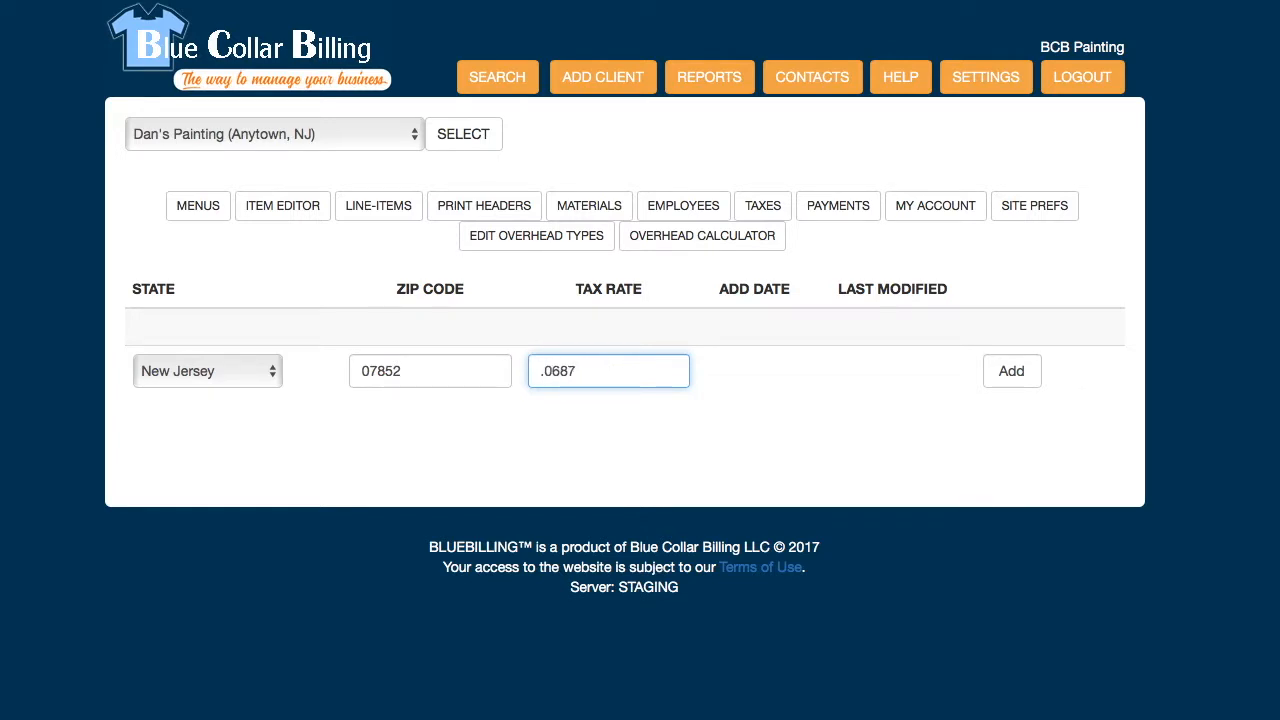
pyautogui.click(992, 375)
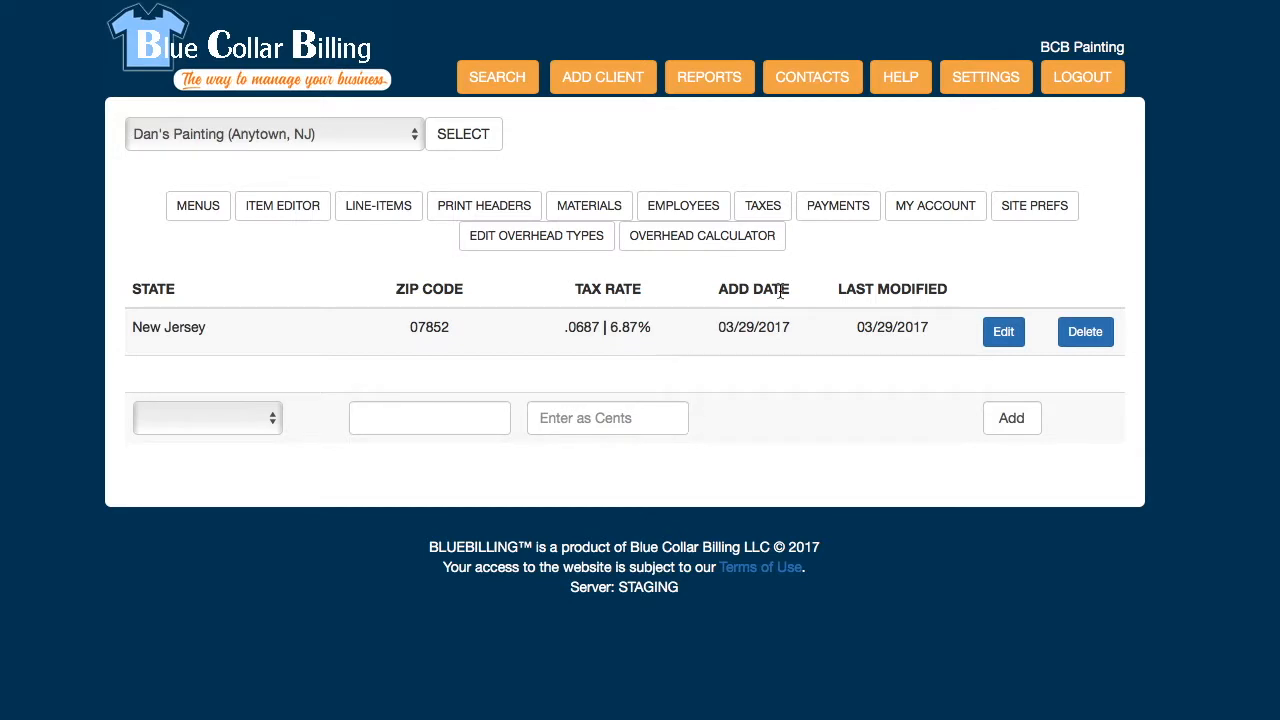
# Review the payment schedule settings, including the percentage splits and the show status of each row.
pyautogui.click(817, 210)
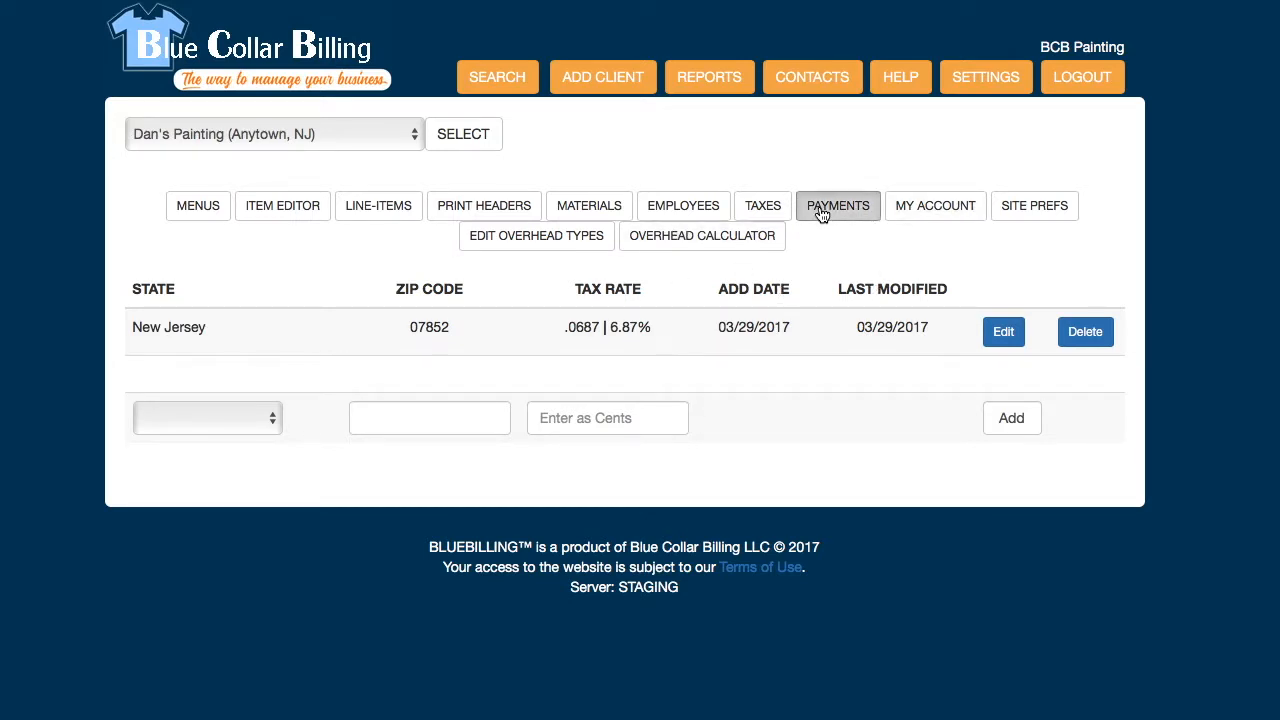
pyautogui.scroll(-1, 477, 370)
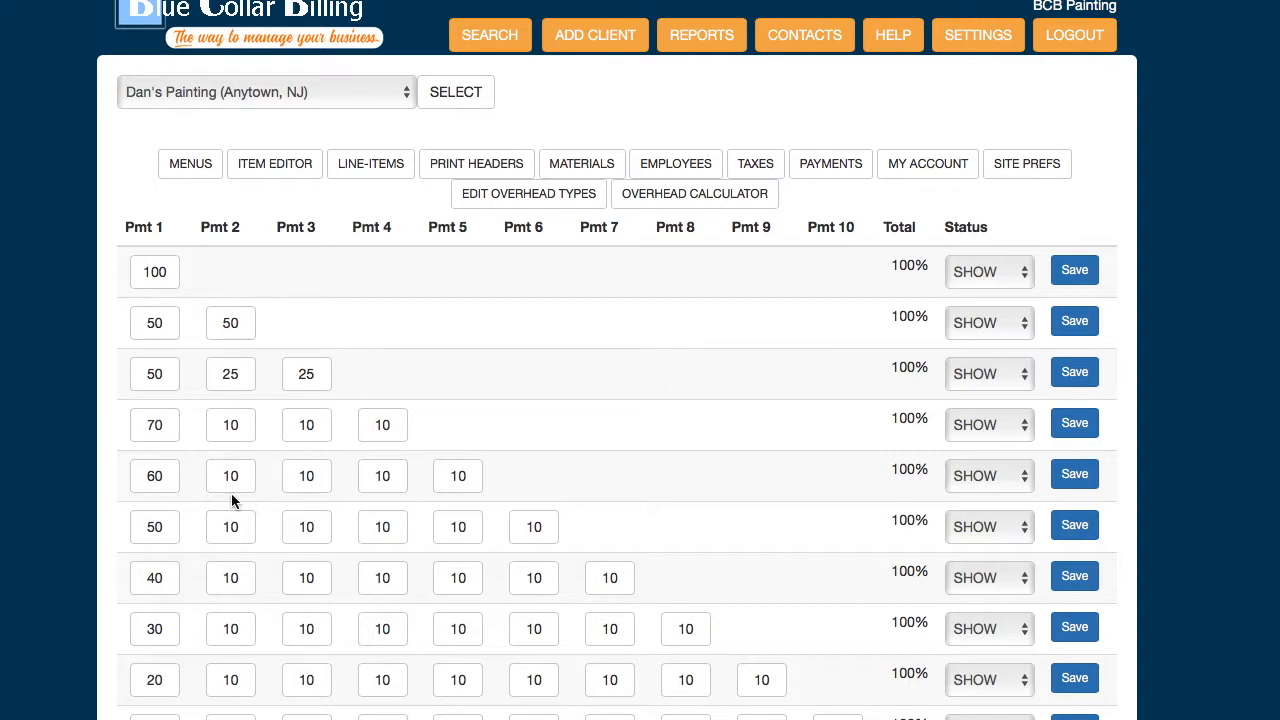
pyautogui.scroll(1, 232, 500)
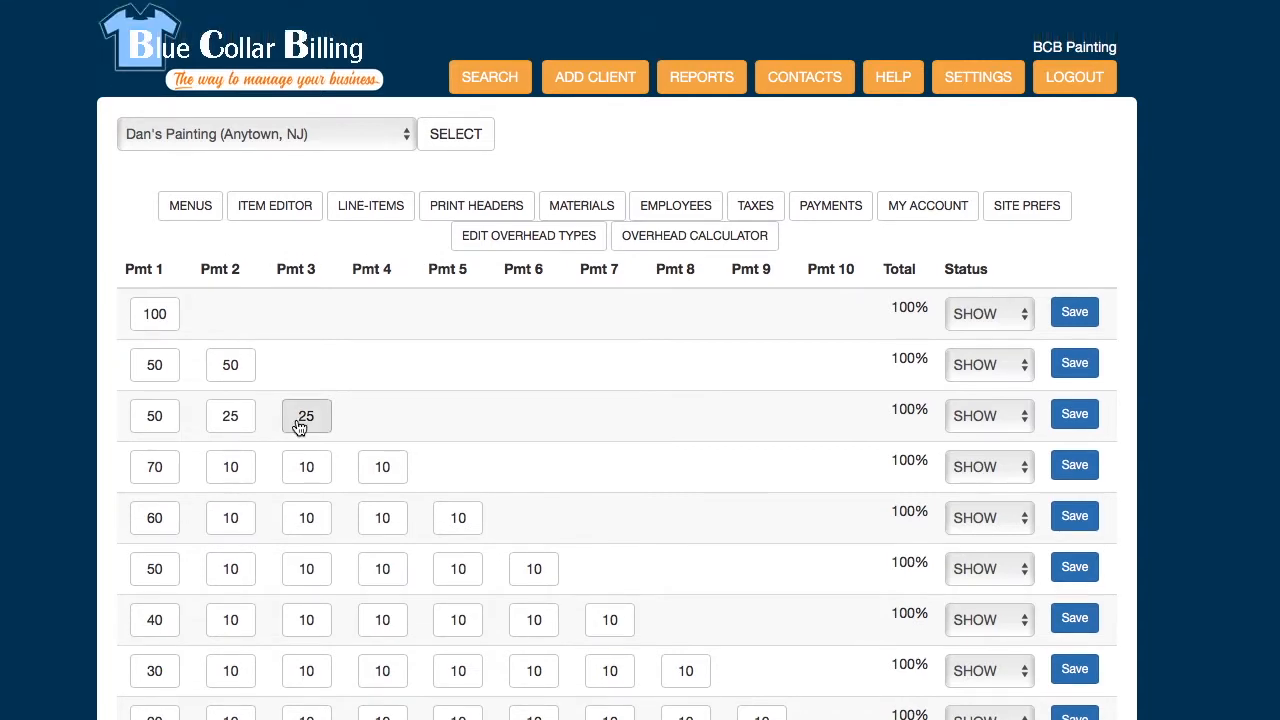
# Review the company's account details and the site's reporting preferences, ending on the help page for submitting a ticket.
pyautogui.click(897, 210)
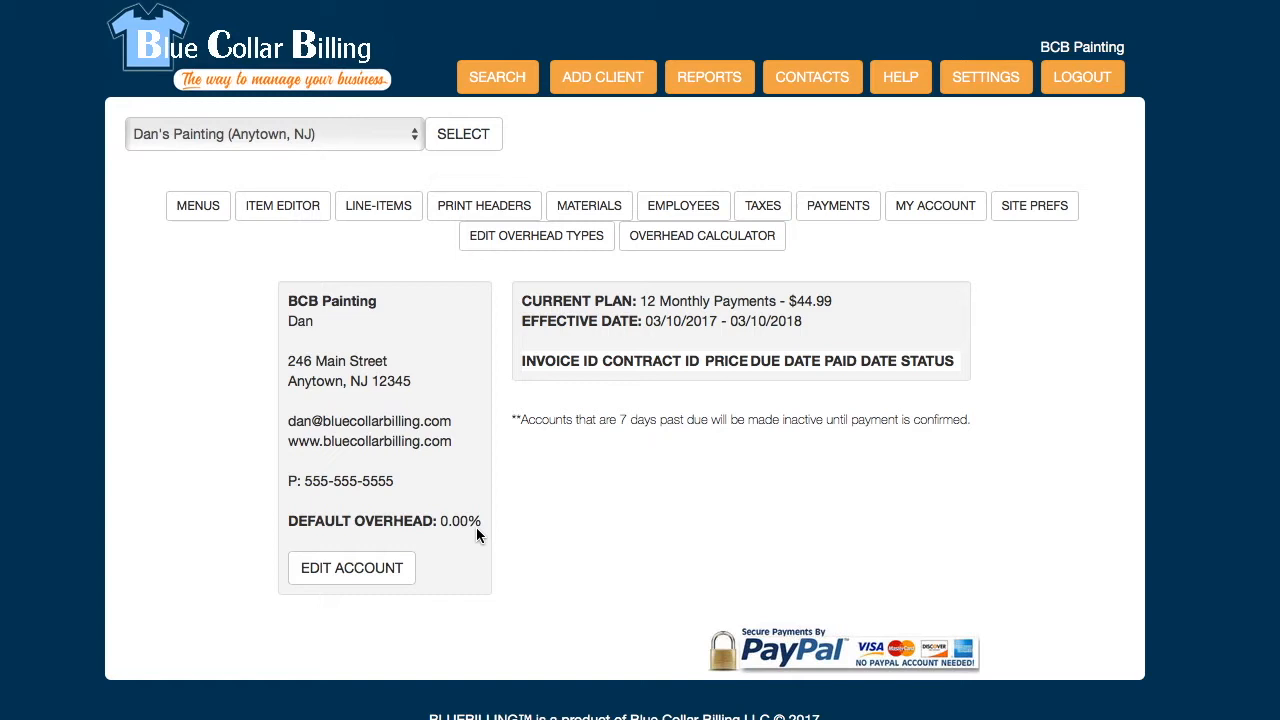
pyautogui.click(1040, 210)
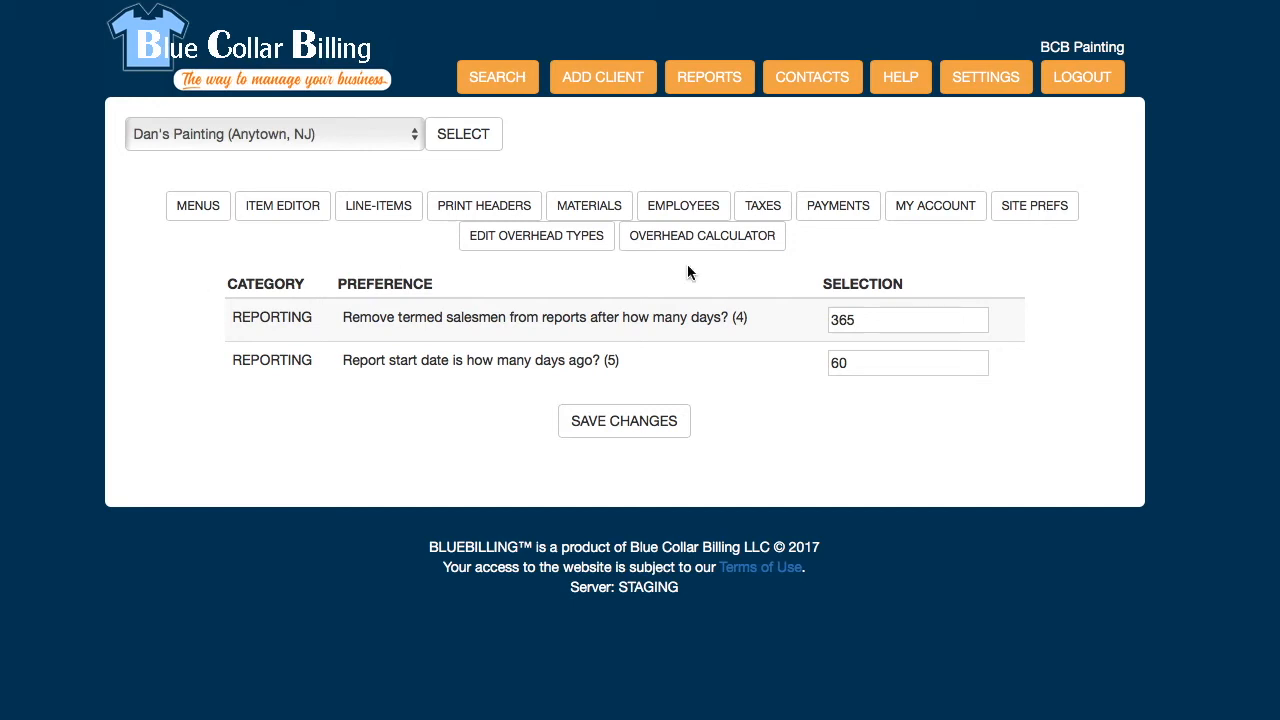
pyautogui.click(905, 80)
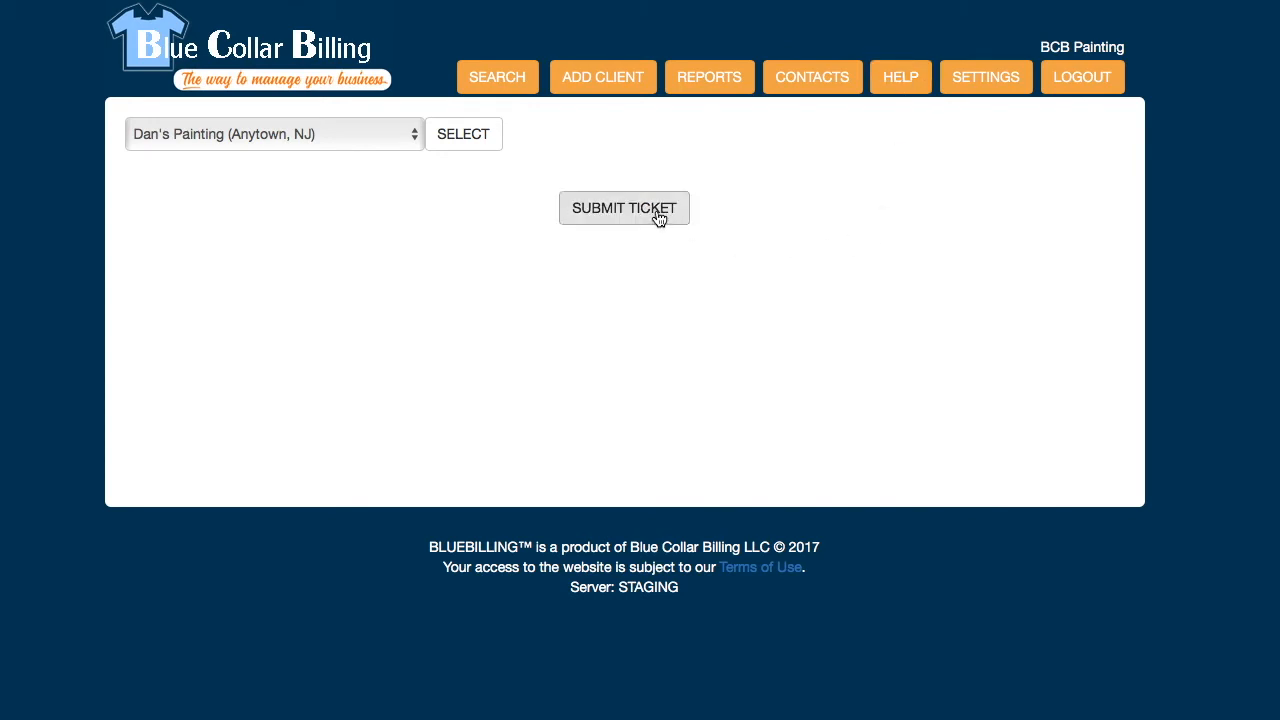